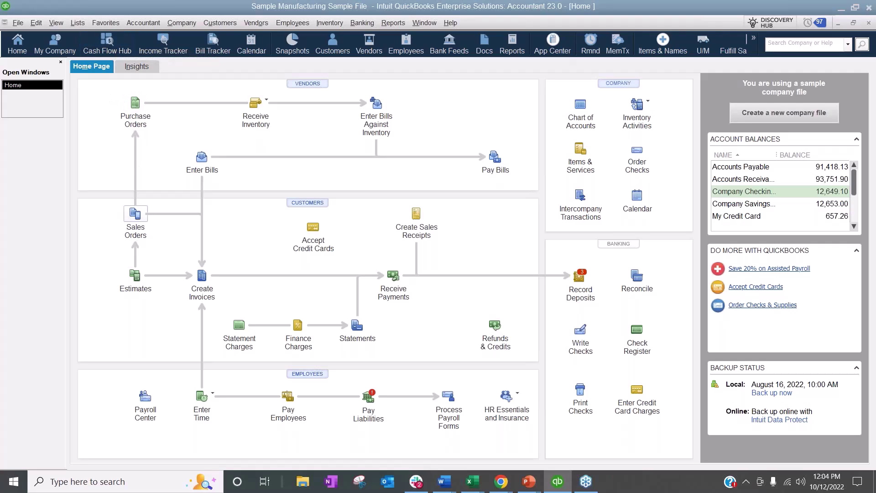
Look over the sales order form's formatting options and the purchase order form, closing each form.
left_click(136, 213)
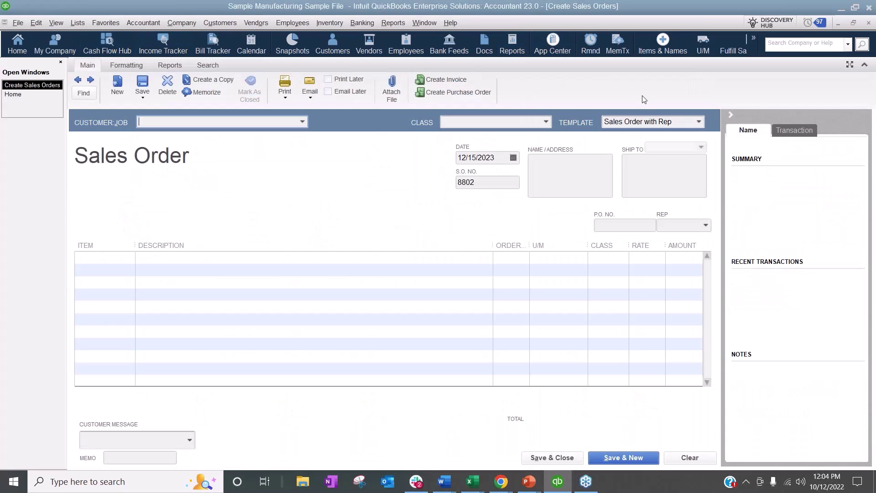
left_click(134, 66)
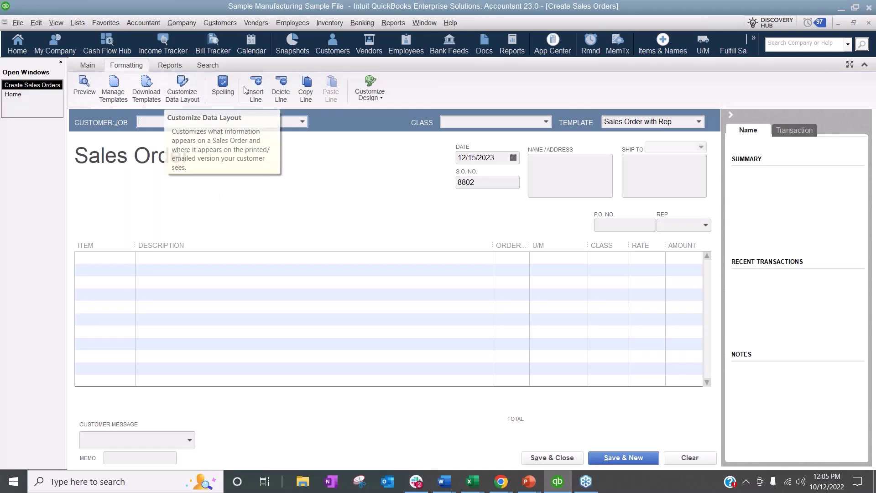
left_click(868, 24)
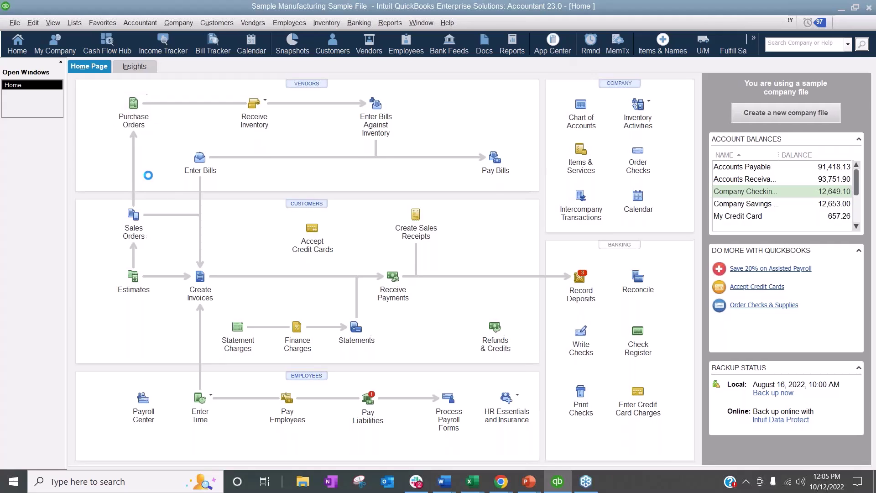
left_click(134, 111)
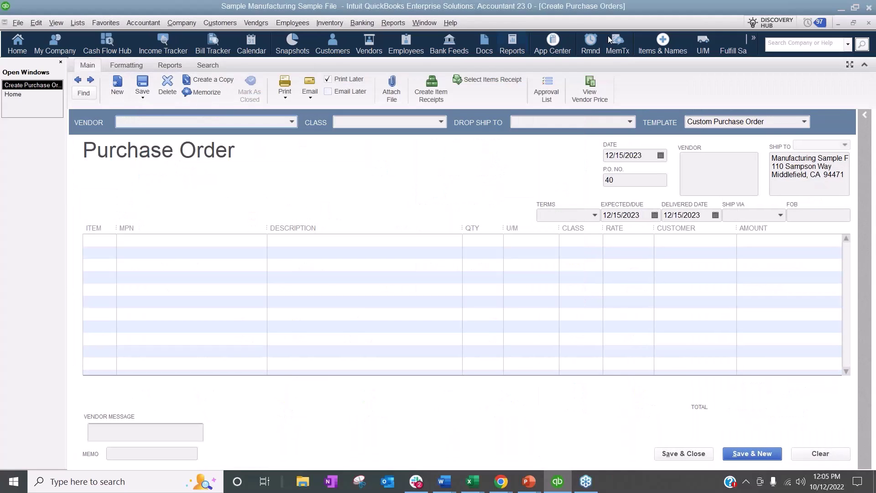
left_click(868, 23)
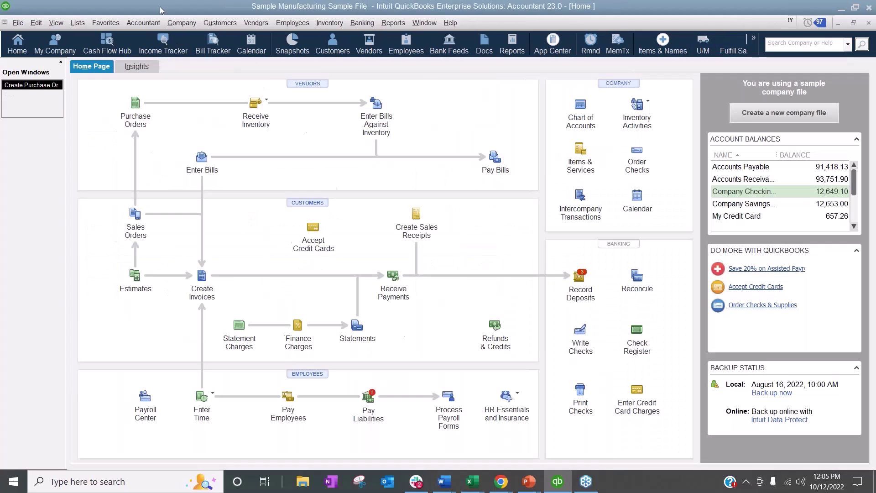
Open the Templates list and look over the actions offered for the Custom Sales Order template.
left_click(77, 23)
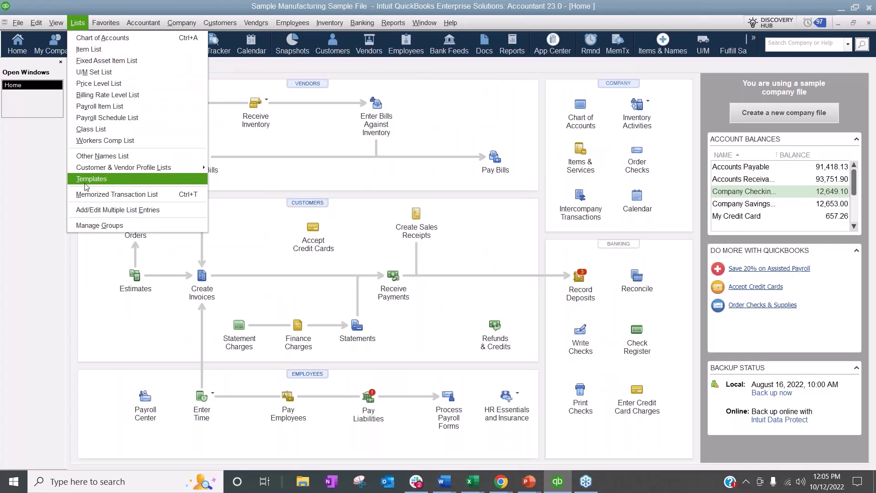
left_click(123, 184)
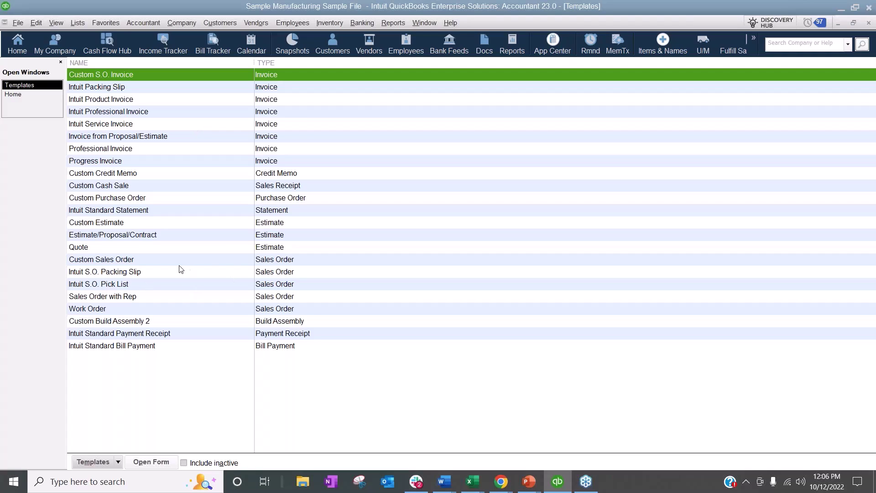
right_click(217, 263)
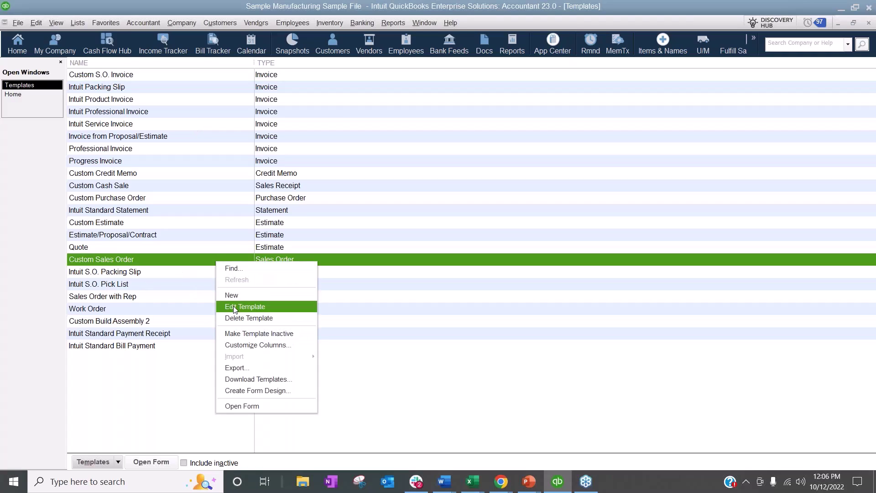
left_click(118, 462)
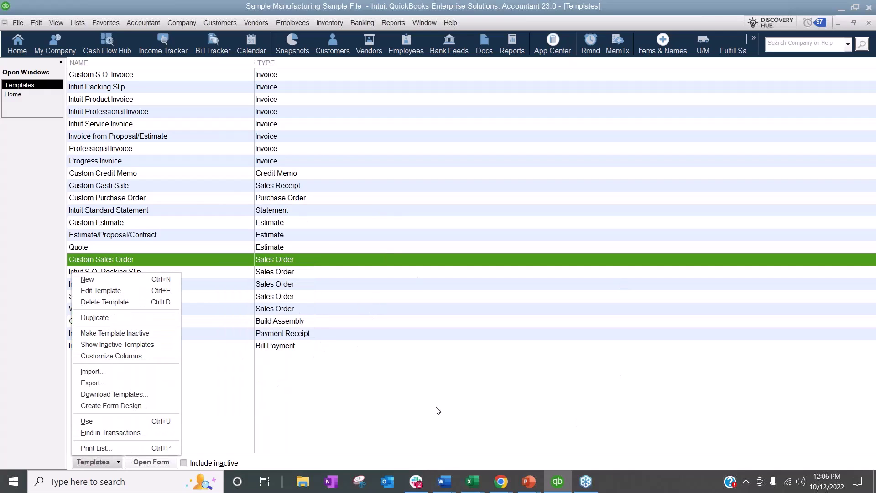
left_click(415, 411)
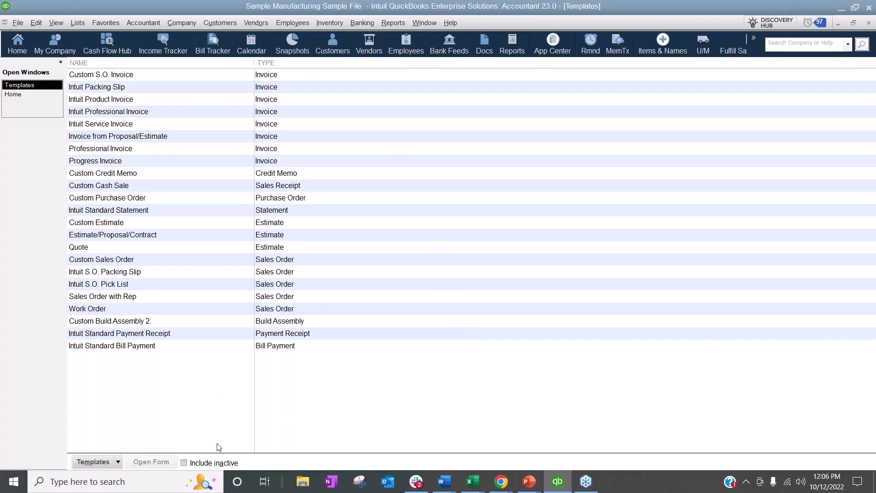
Make the Intuit Product Invoice template inactive.
left_click(142, 78)
left_click(145, 87)
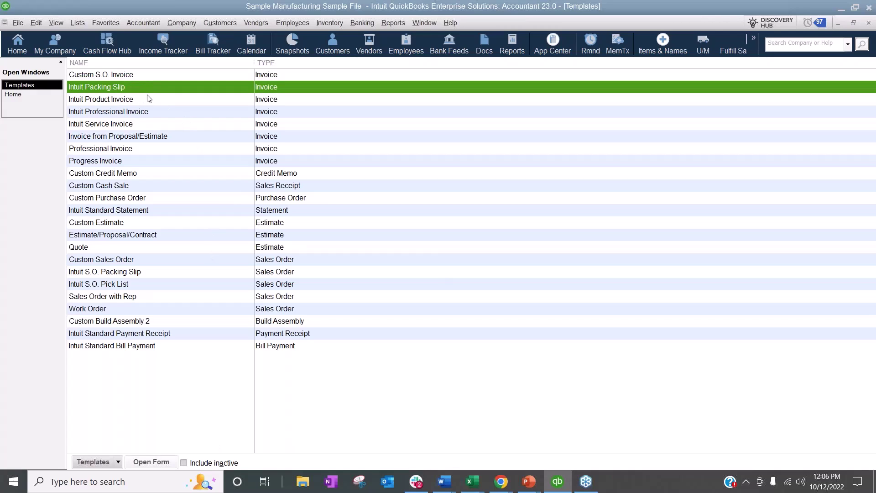
left_click(148, 99)
left_click(119, 463)
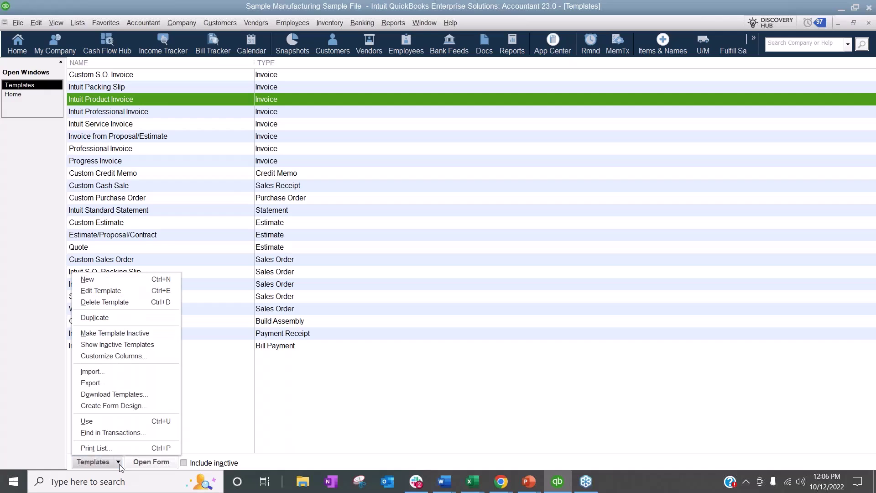
left_click(141, 333)
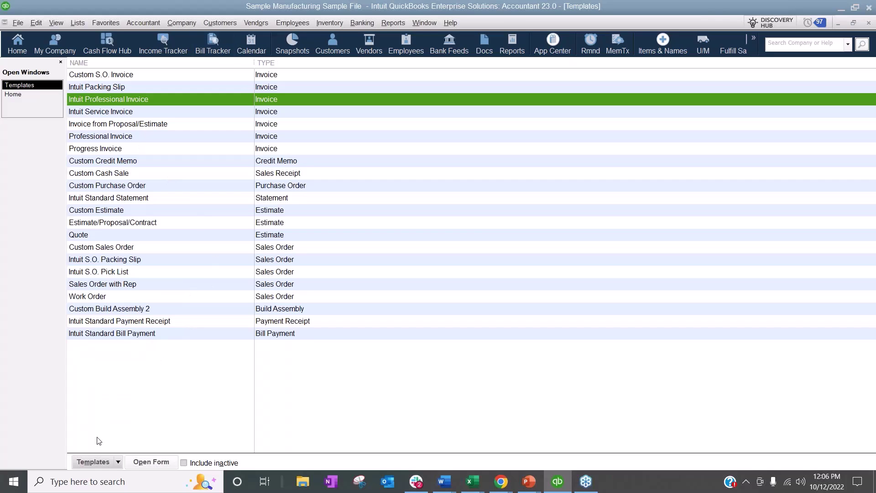
Show the inactive templates in the list and look through the full set.
left_click(118, 463)
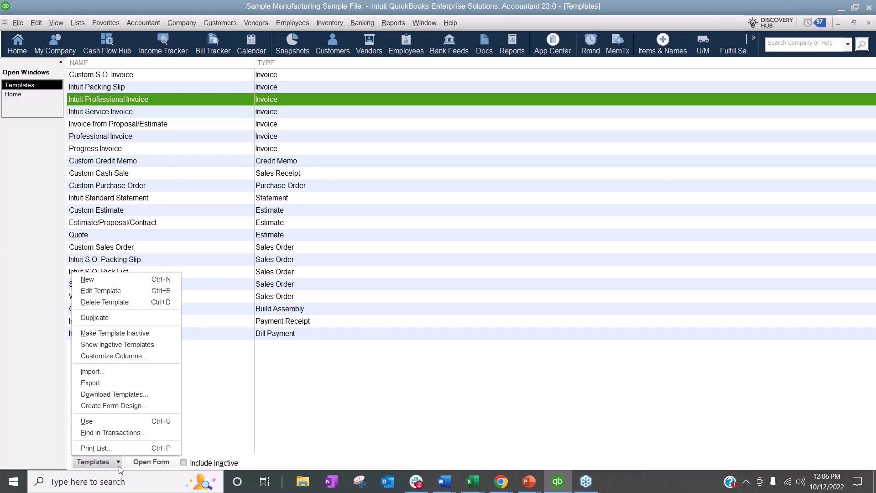
left_click(122, 346)
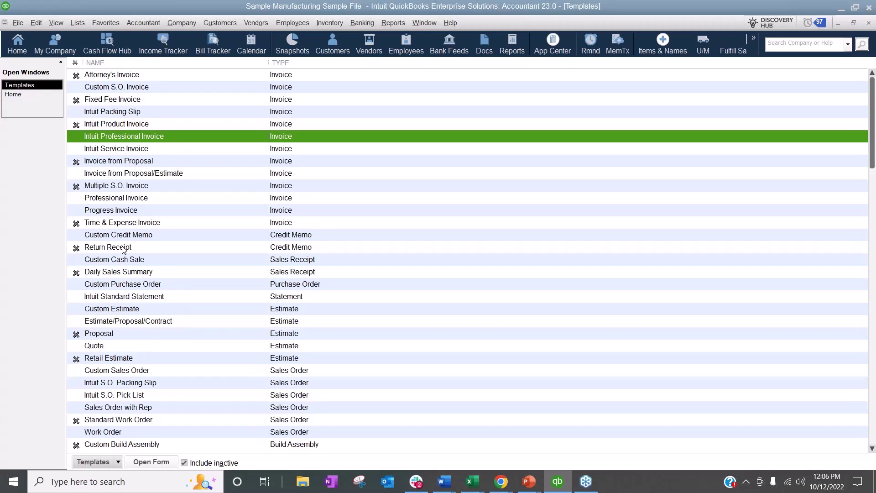
scroll(123, 249, "down", 1)
scroll(123, 249, "up", 1)
right_click(123, 377)
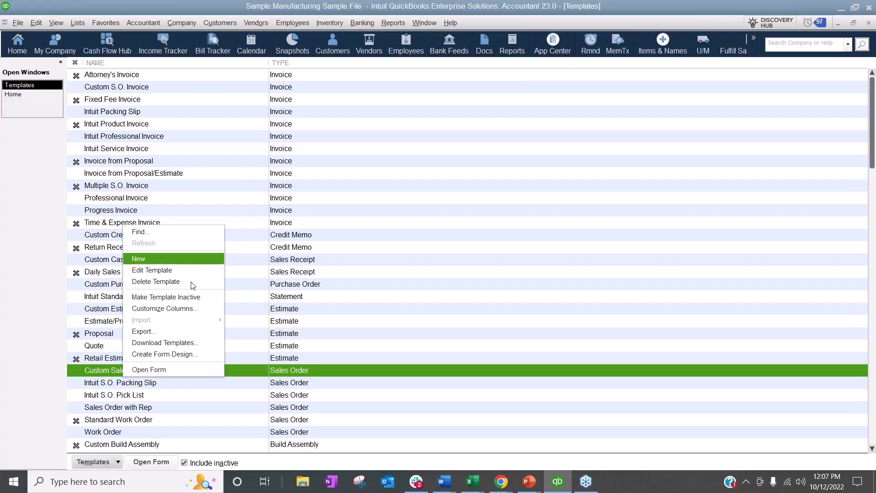
left_click(117, 462)
left_click(181, 369)
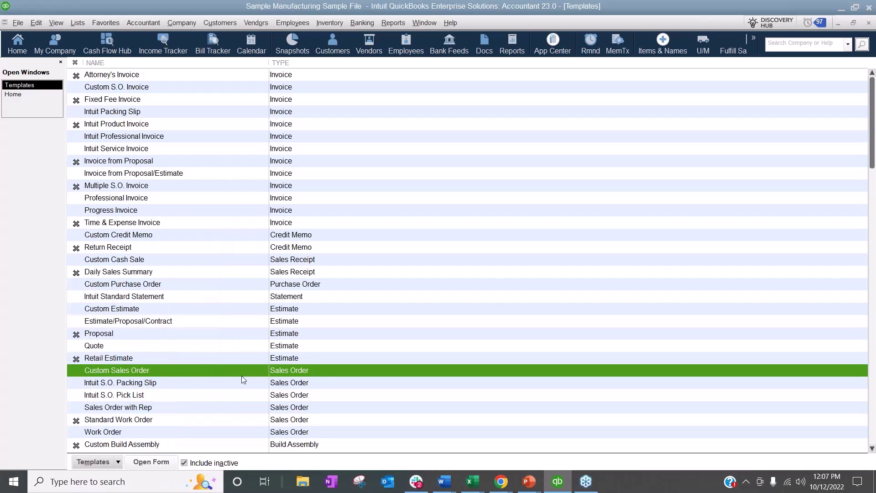
right_click(180, 370)
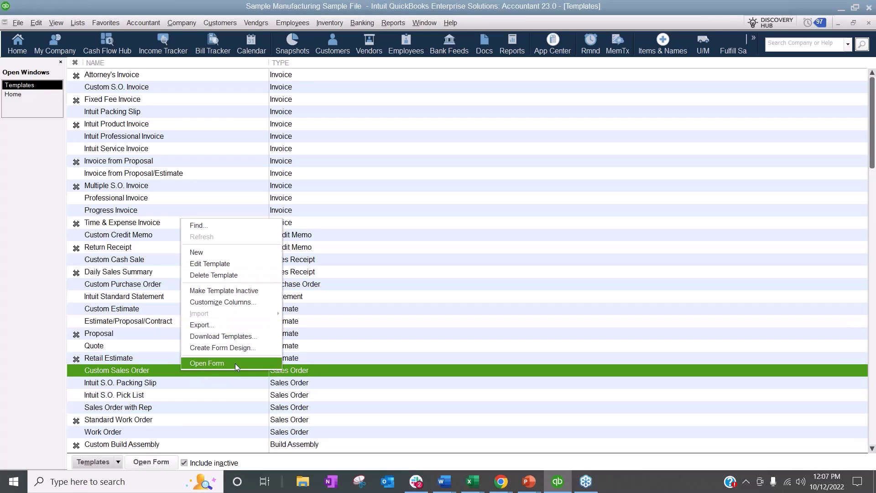
left_click(139, 368)
left_click(116, 462)
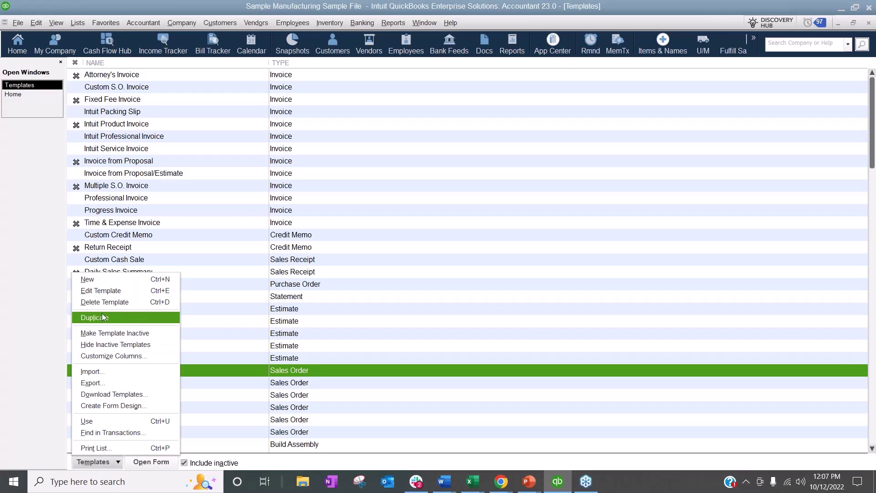
left_click(273, 395)
Duplicate the Custom Sales Order template, choosing Invoice as the template type of the copy.
left_click(160, 370)
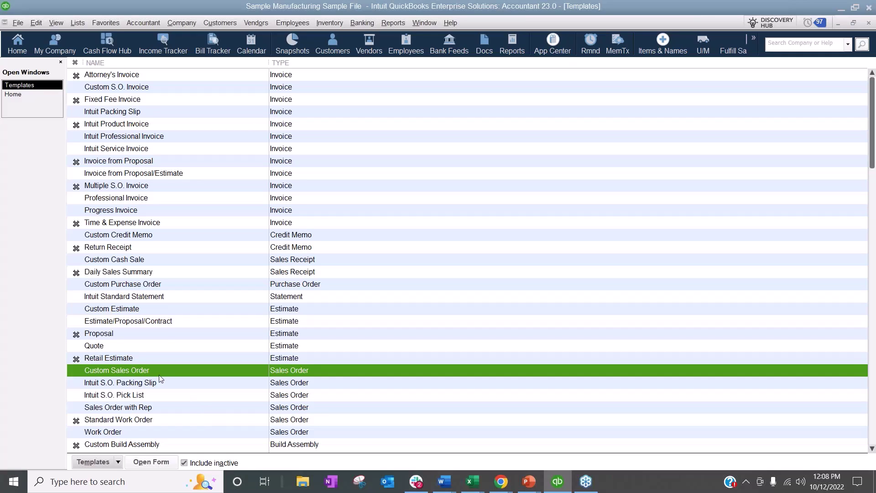
left_click(112, 462)
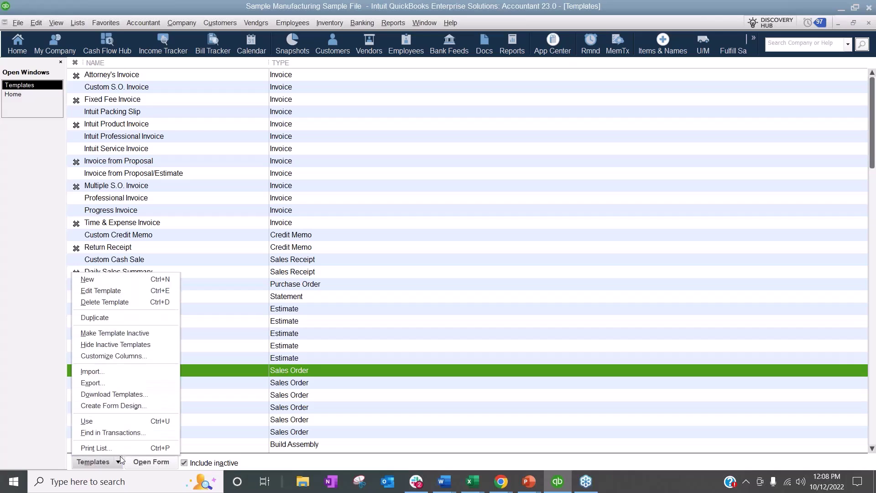
left_click(112, 319)
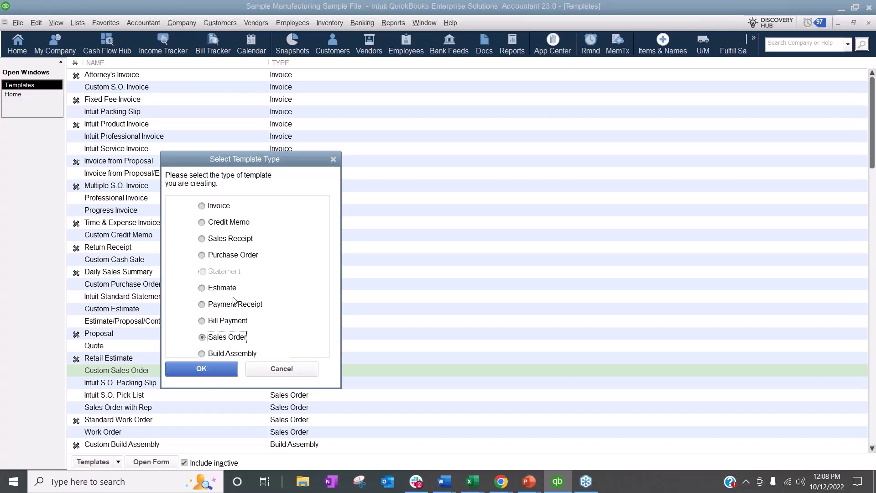
left_click(210, 208)
left_click(215, 366)
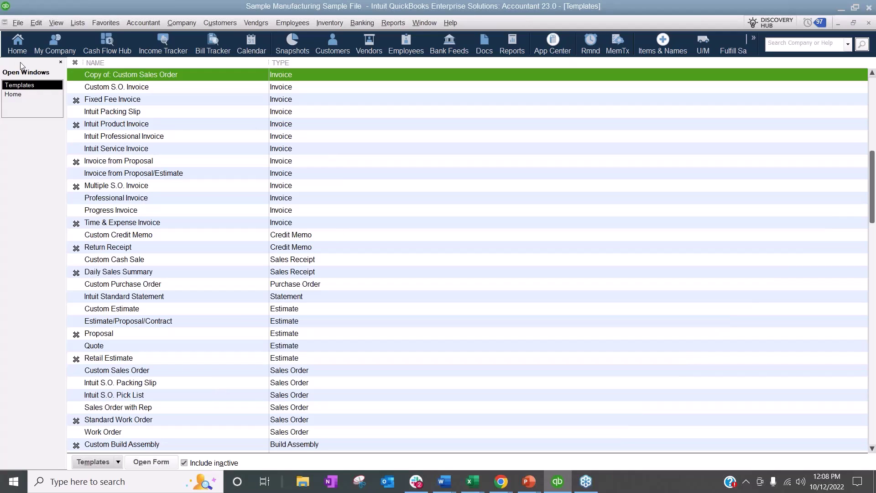
Examine the header fields and titles in the additional customization of the Copy of: Custom Sales Order template, closing it without saving changes.
right_click(135, 78)
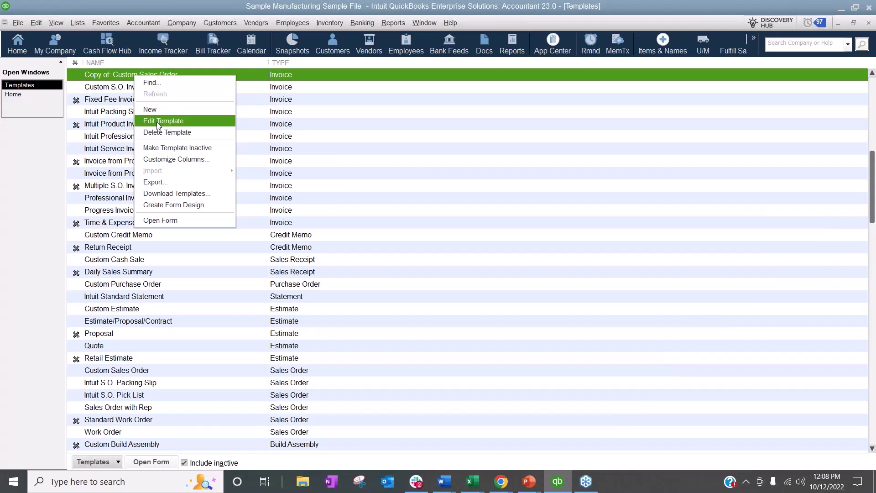
left_click(177, 121)
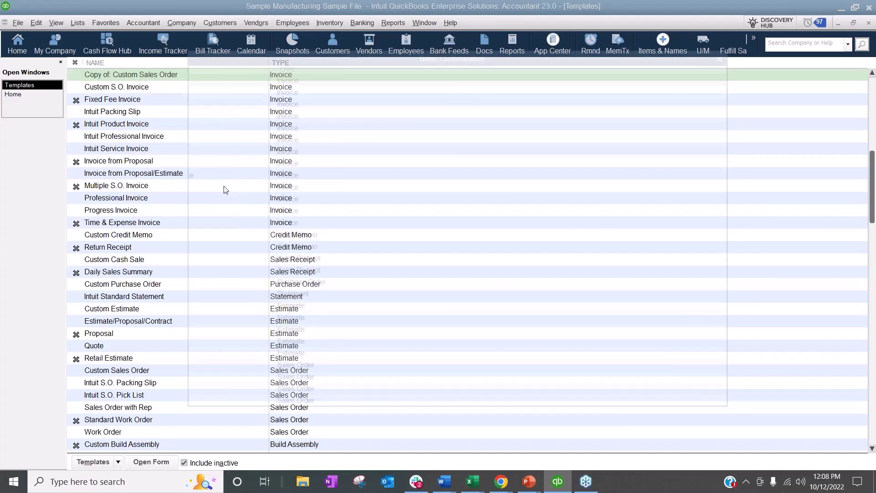
left_click(376, 392)
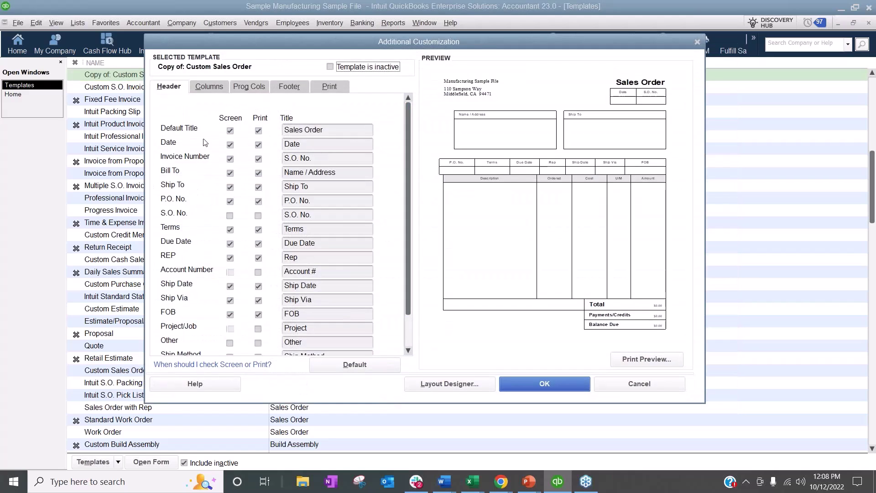
left_click_drag(321, 132, 284, 131)
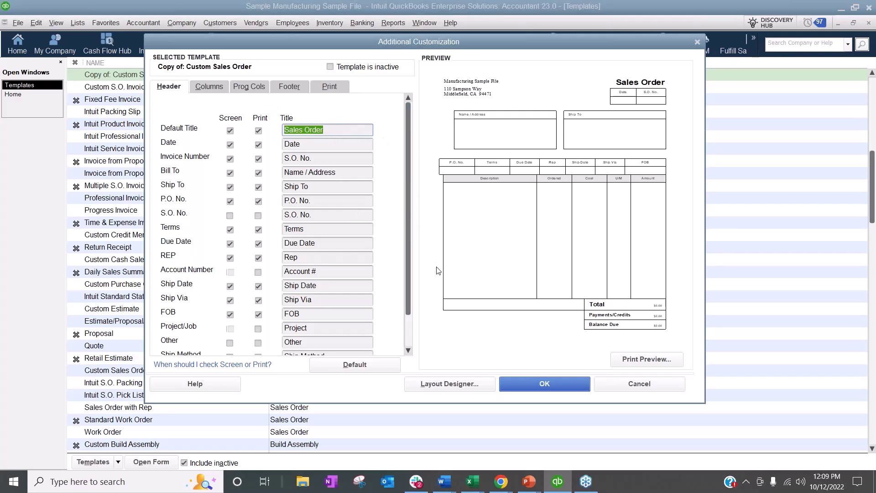
left_click_drag(241, 41, 232, 25)
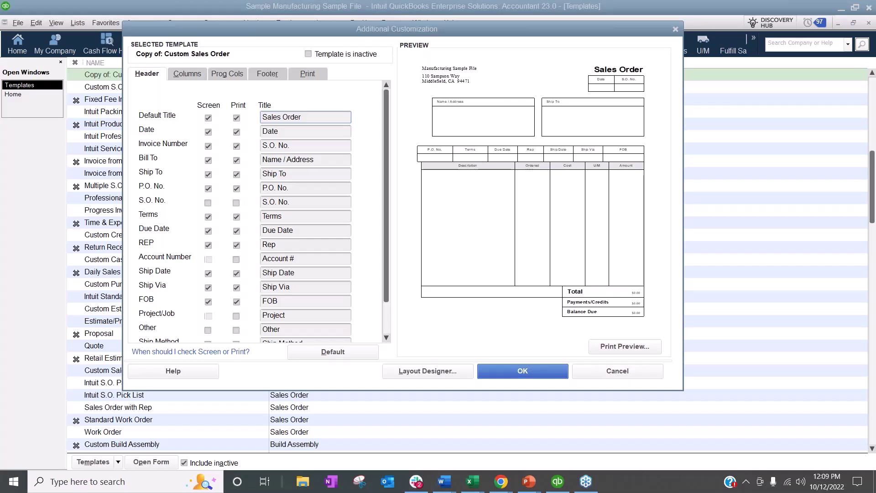
left_click(675, 29)
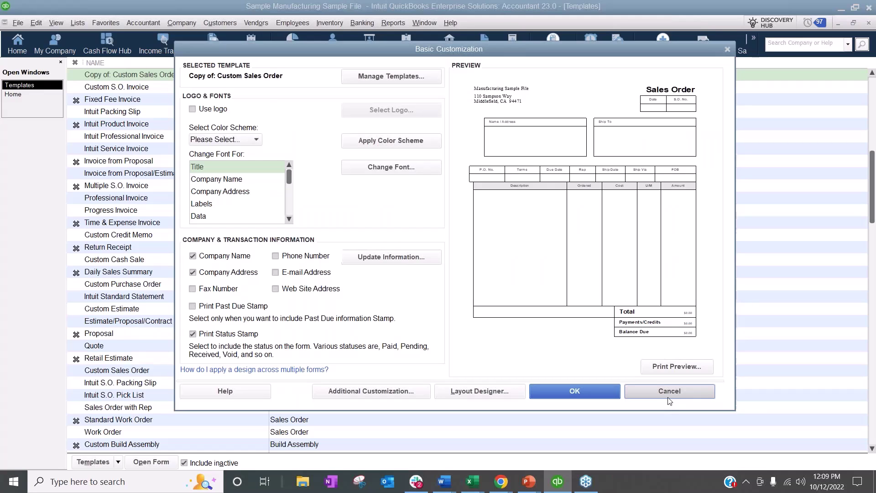
left_click(669, 397)
left_click(667, 395)
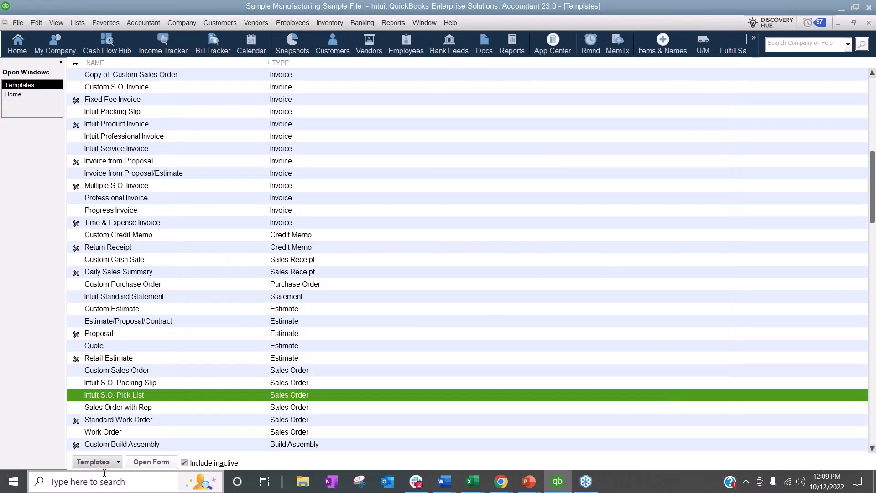
left_click(113, 462)
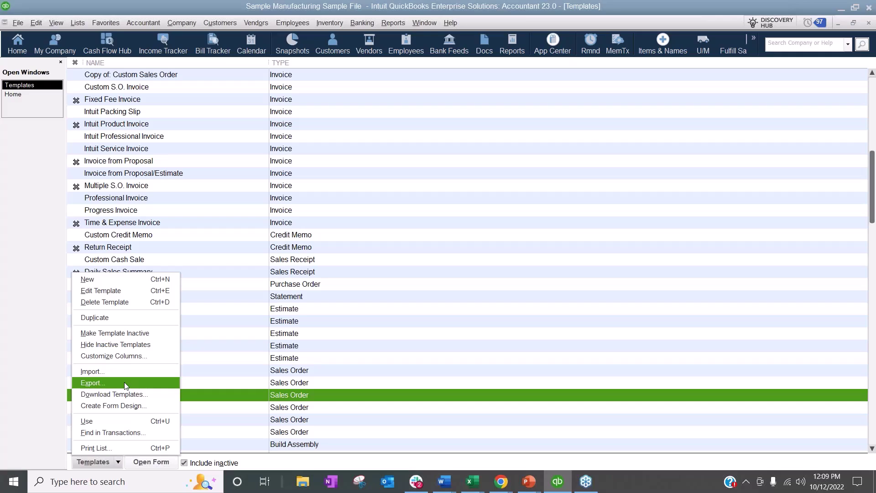
left_click(464, 365)
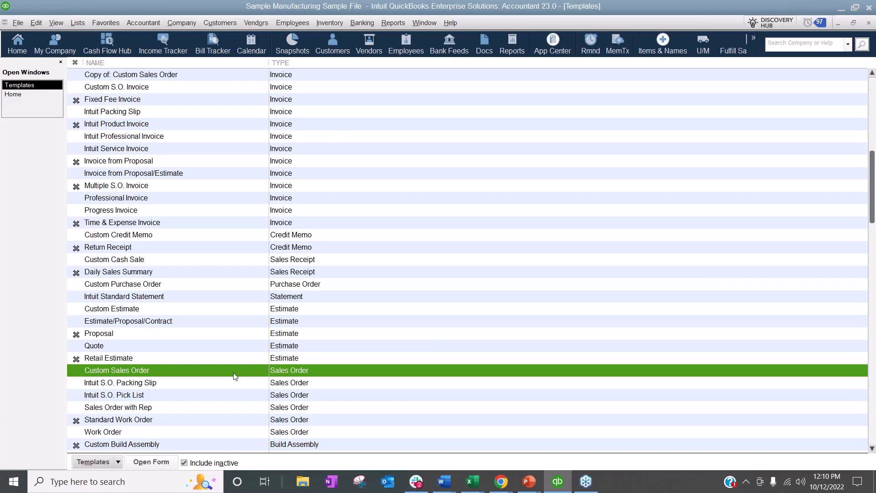
left_click(114, 464)
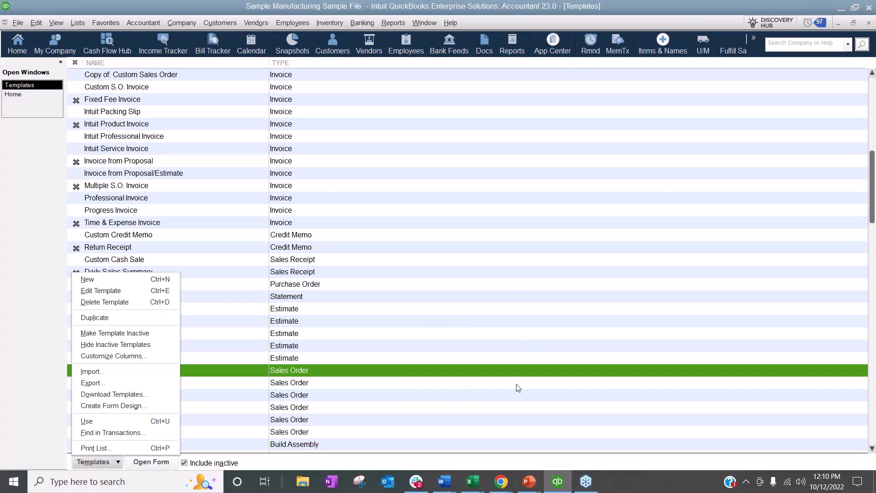
left_click(462, 243)
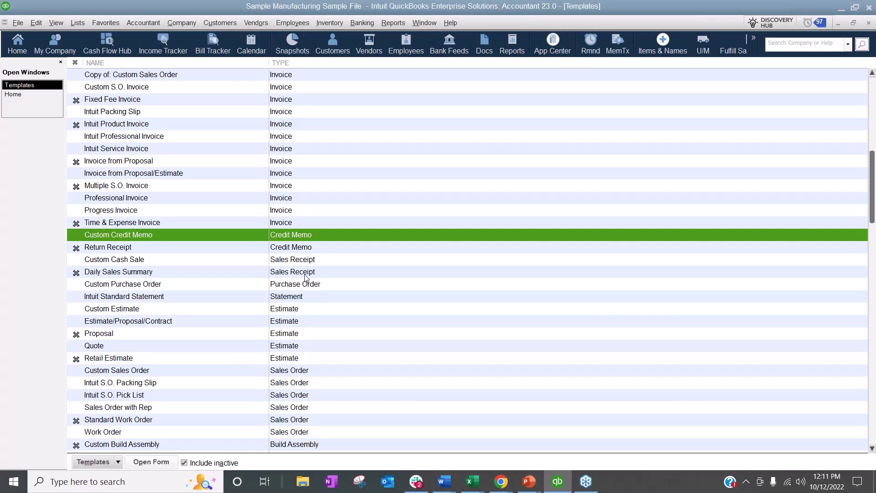
left_click(136, 370)
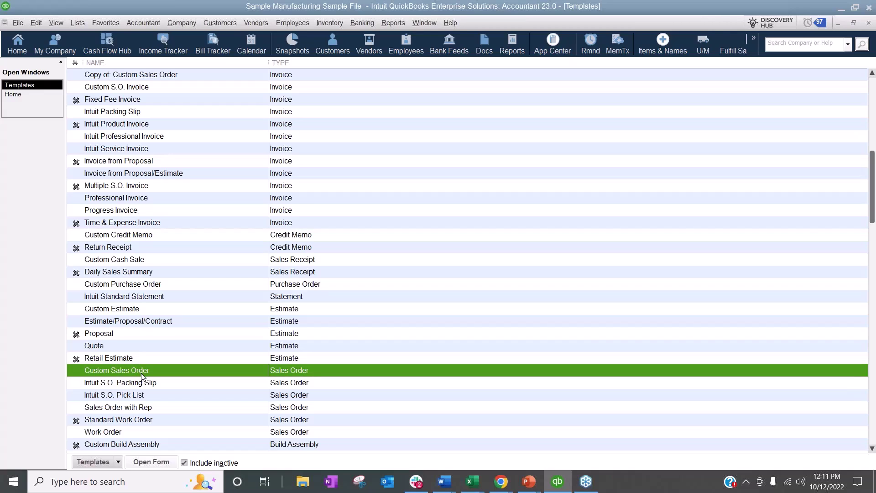
Edit the Custom Sales Order template and add the Fourlane_LinkedIn_Banner image from the Pictures library as its logo.
right_click(141, 375)
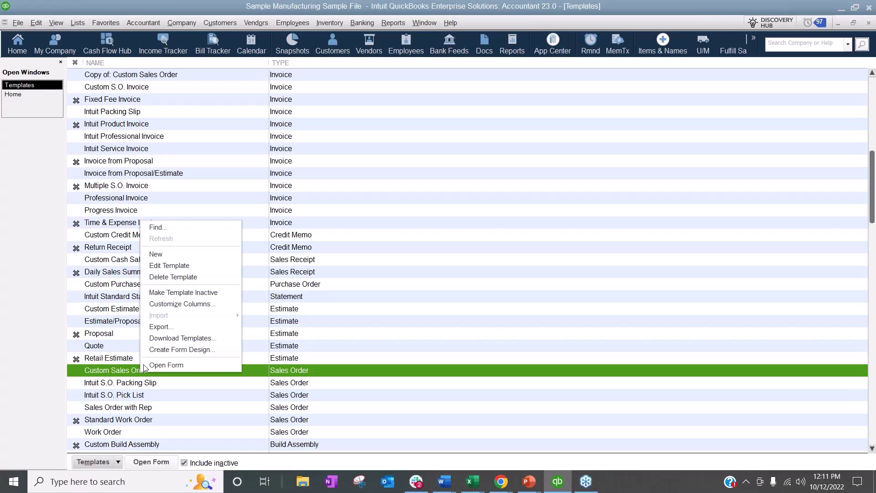
left_click(191, 268)
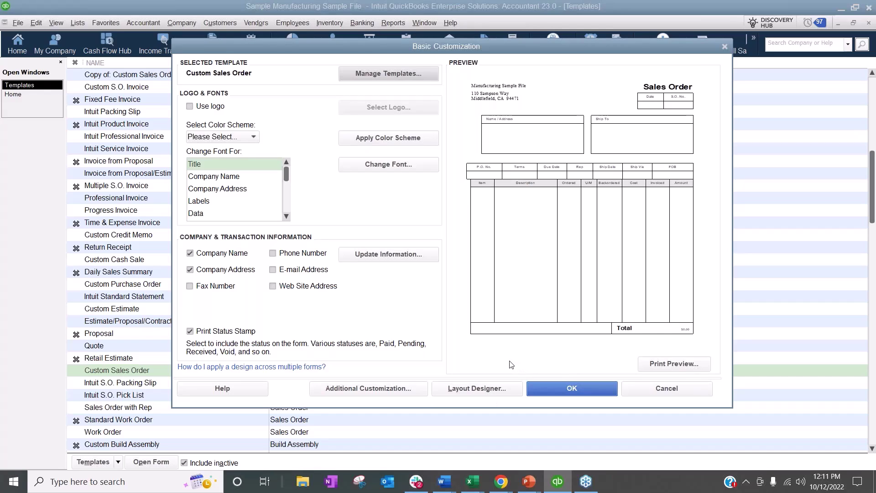
left_click(190, 106)
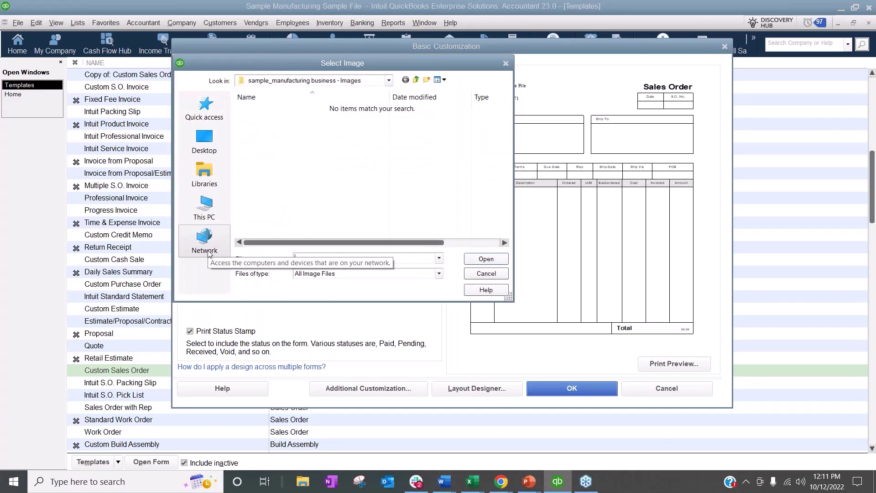
left_click(204, 172)
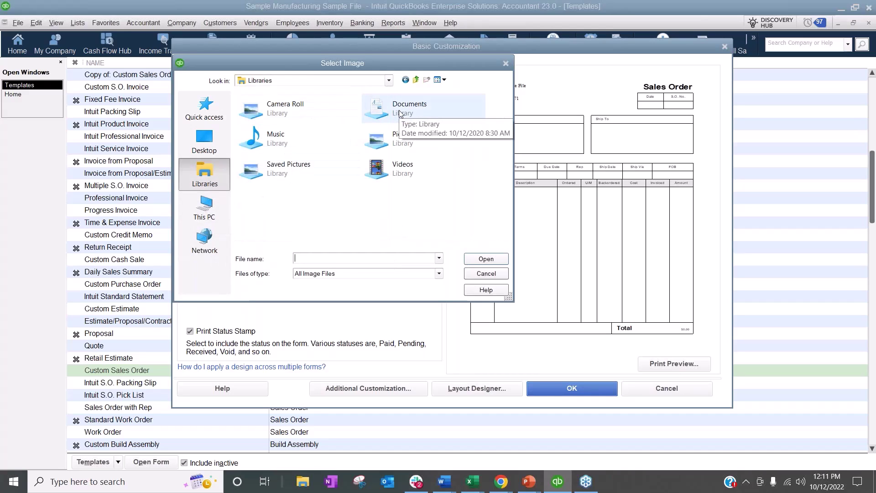
double_click(395, 140)
scroll(427, 207, "down", 3)
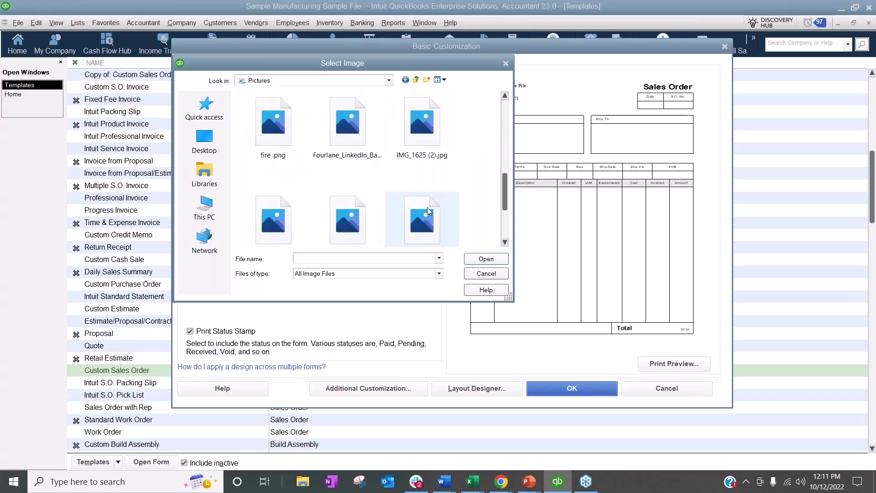
double_click(368, 141)
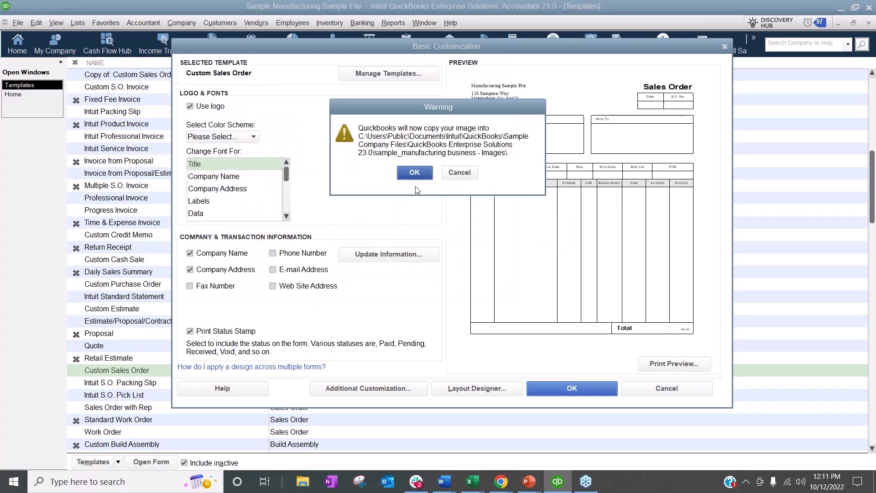
left_click(414, 172)
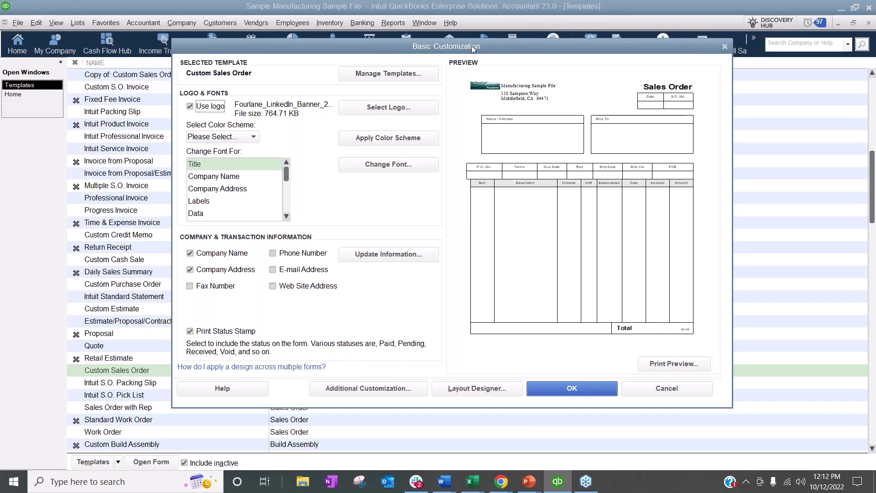
In the template's additional customization, change the default header title to SO.
left_click(354, 389)
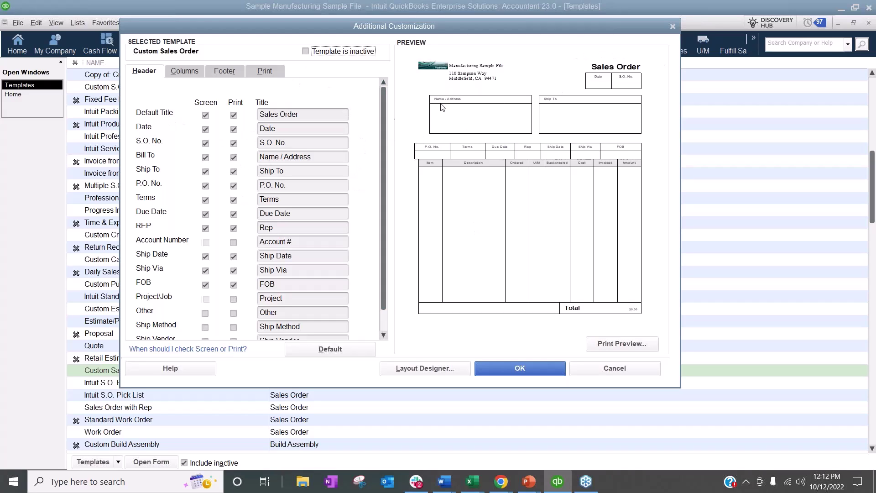
left_click(337, 115)
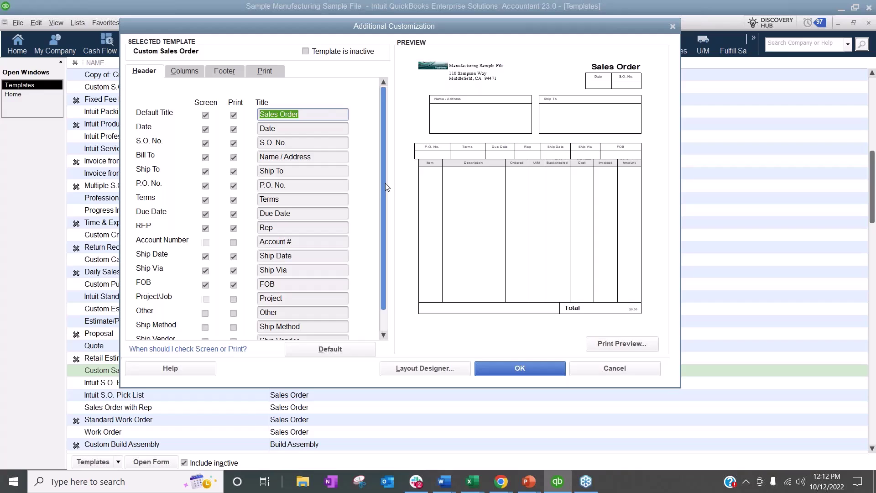
type("SO")
key("Tab")
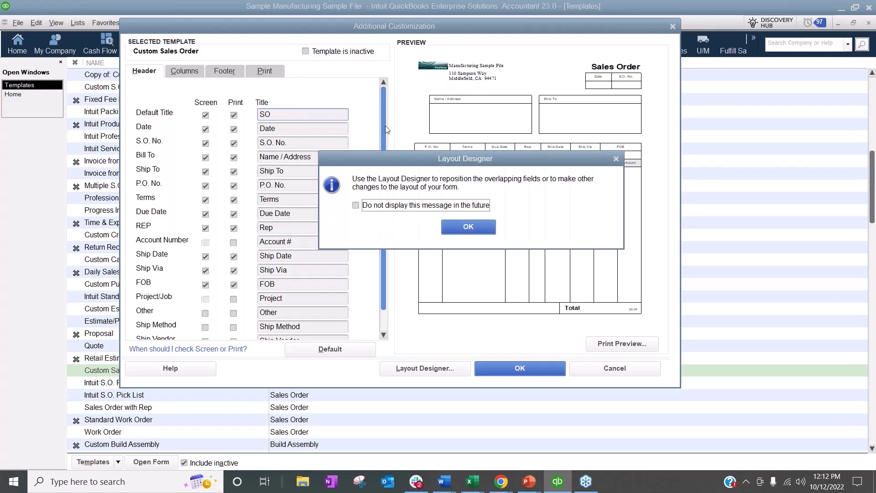
left_click(484, 229)
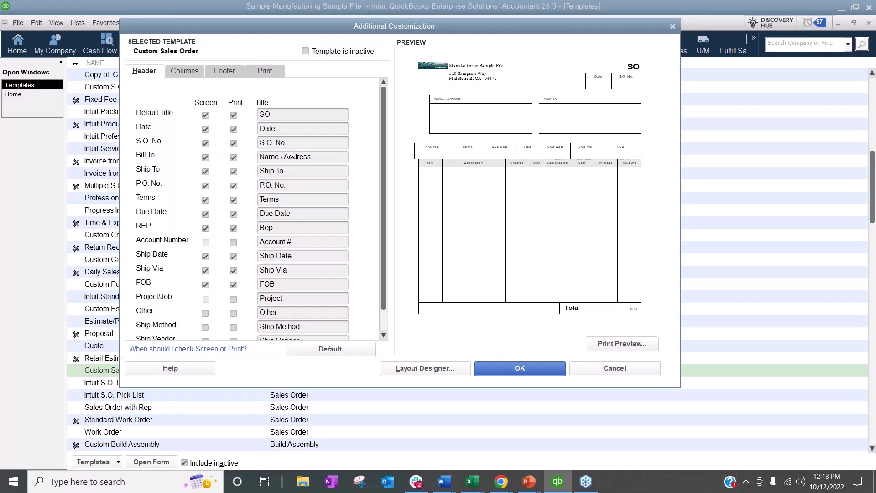
Exclude the S.O. No. field from the printed form and include it again.
left_click(233, 143)
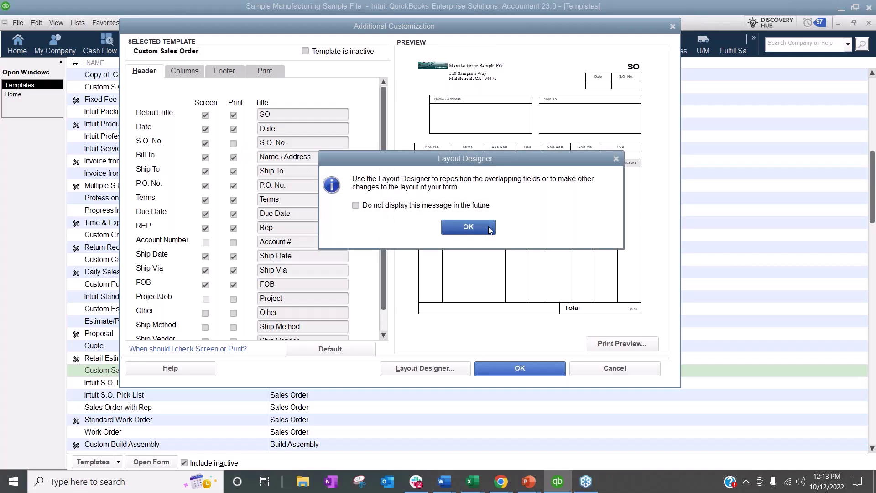
left_click(488, 228)
left_click(234, 143)
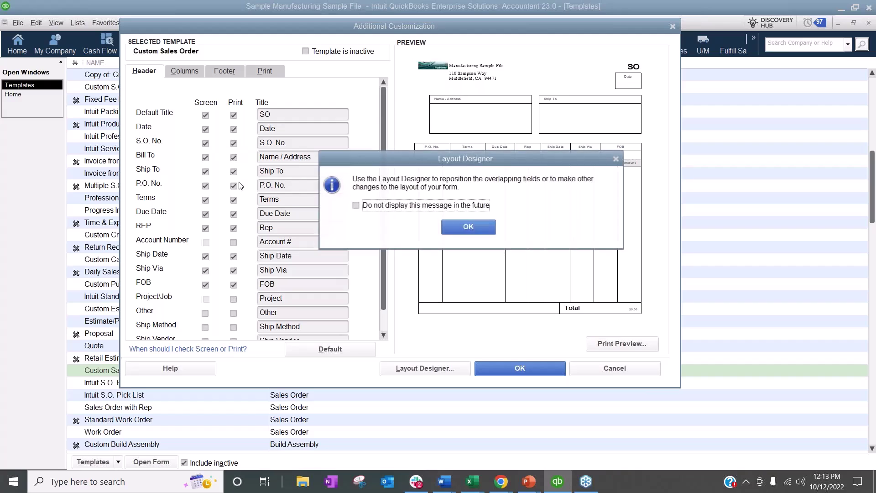
left_click(468, 228)
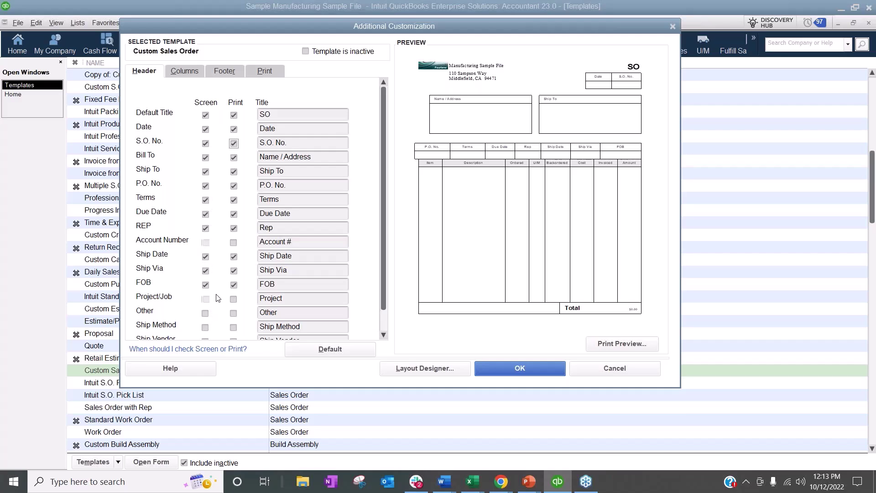
Look through the template's header fields and titles down to Ship Account #, comparing them with the form preview.
left_click_drag(184, 23, 408, 134)
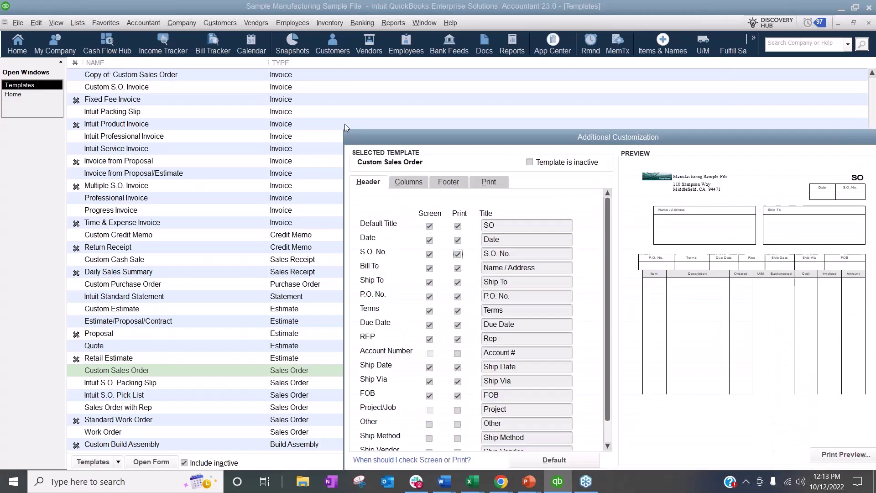
left_click_drag(345, 127, 281, 116)
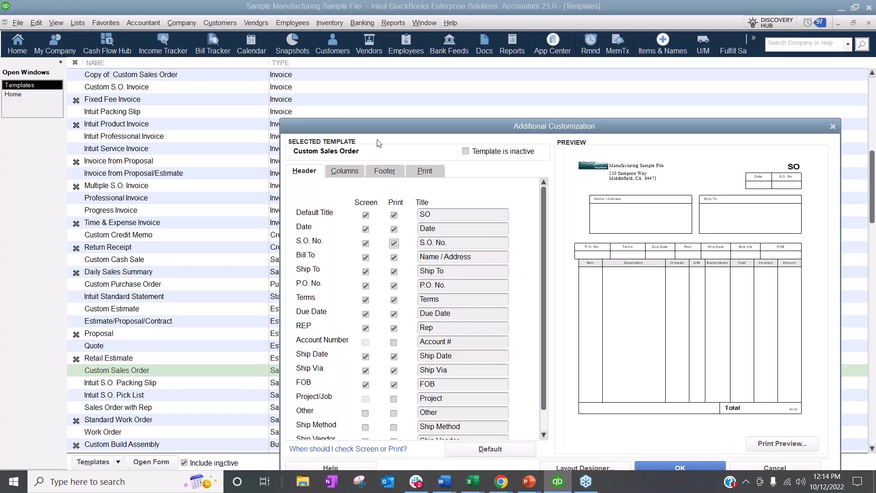
left_click_drag(366, 125, 156, 67)
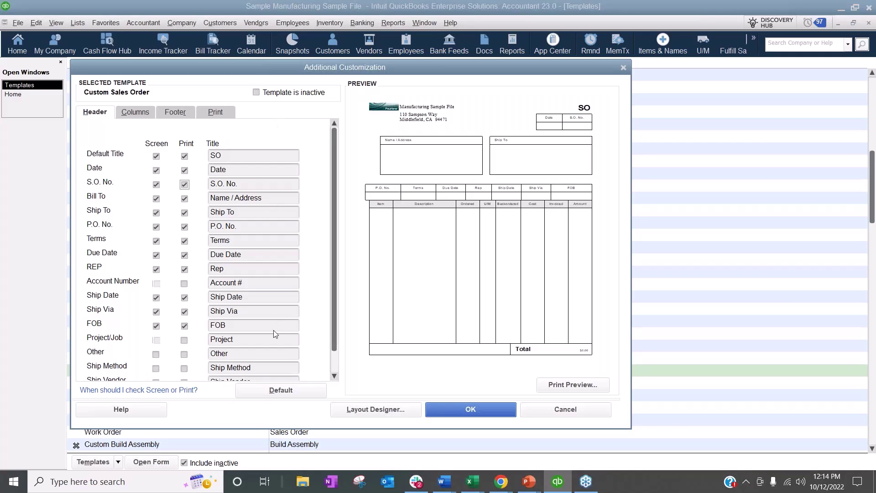
scroll(273, 330, "down", 1)
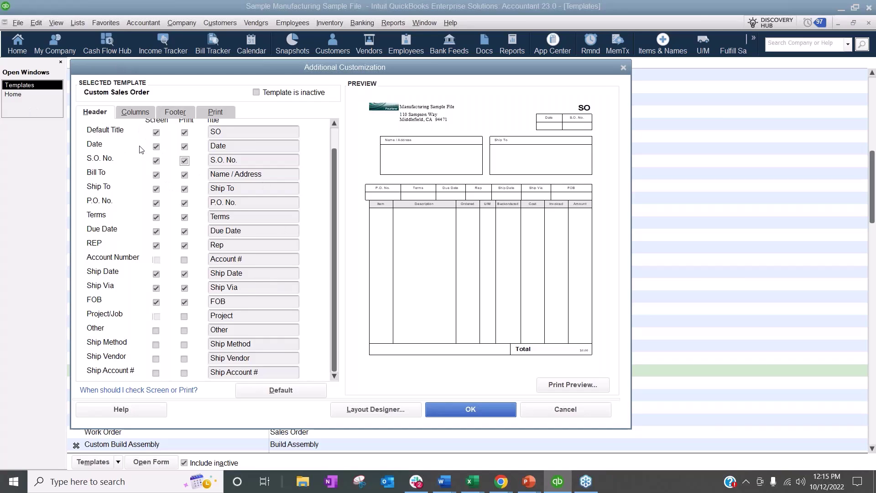
scroll(136, 148, "up", 2)
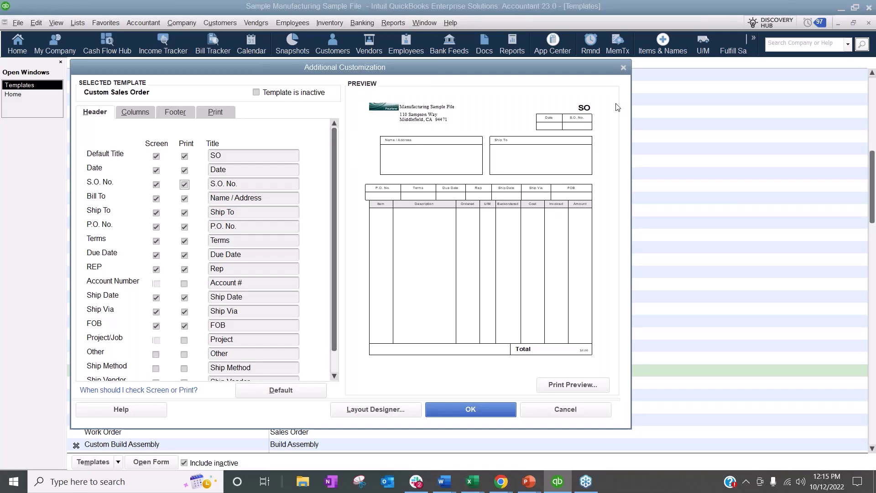
left_click(269, 186)
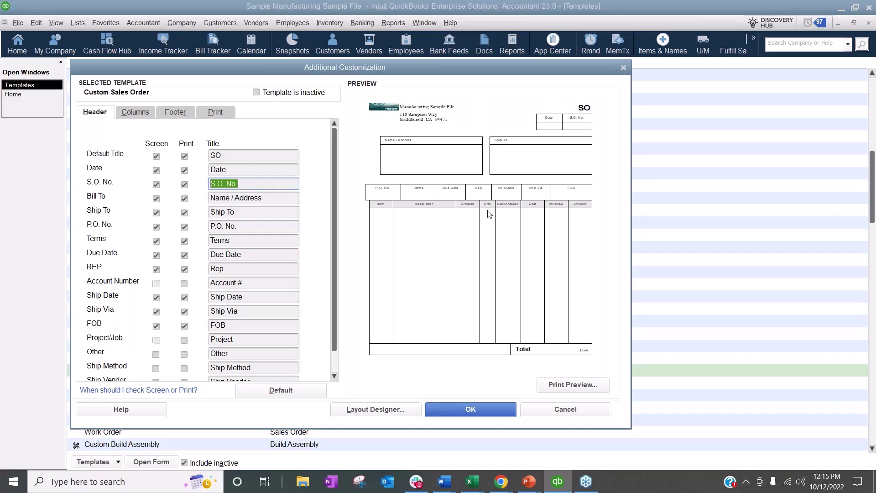
Look over the template's column titles and exclude the Item column from the printed sales order.
left_click(130, 115)
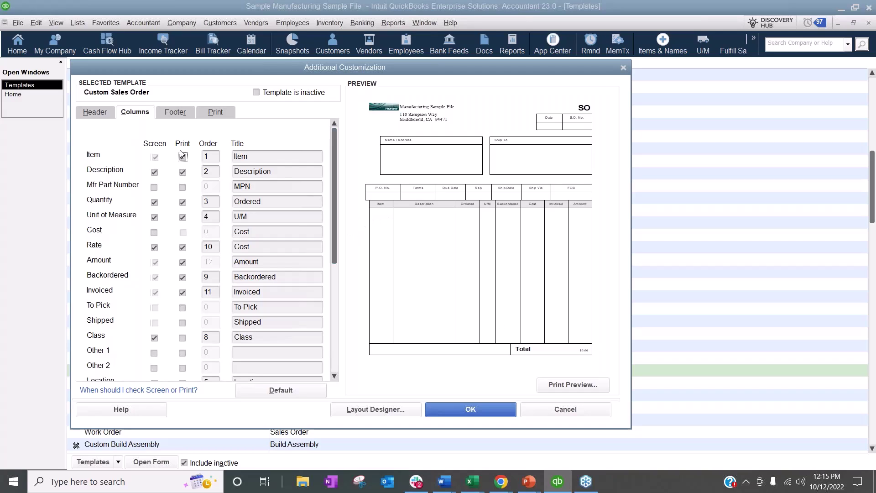
left_click(274, 156)
left_click(274, 171)
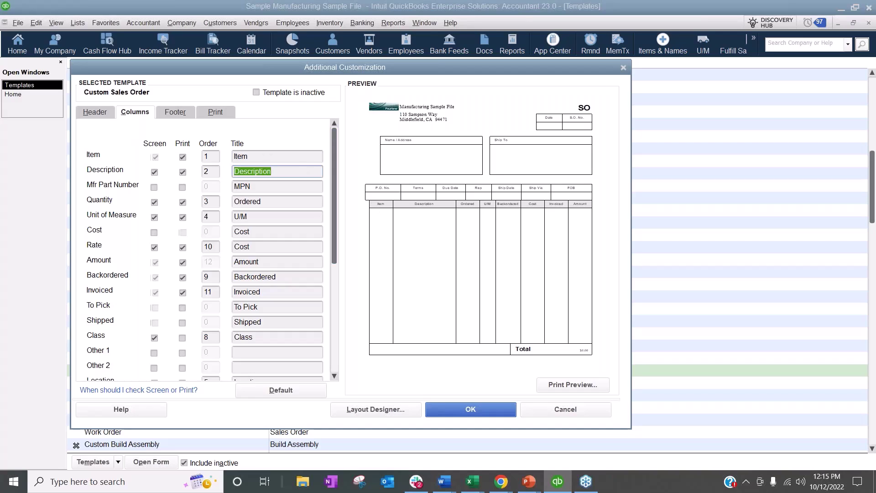
left_click(277, 236)
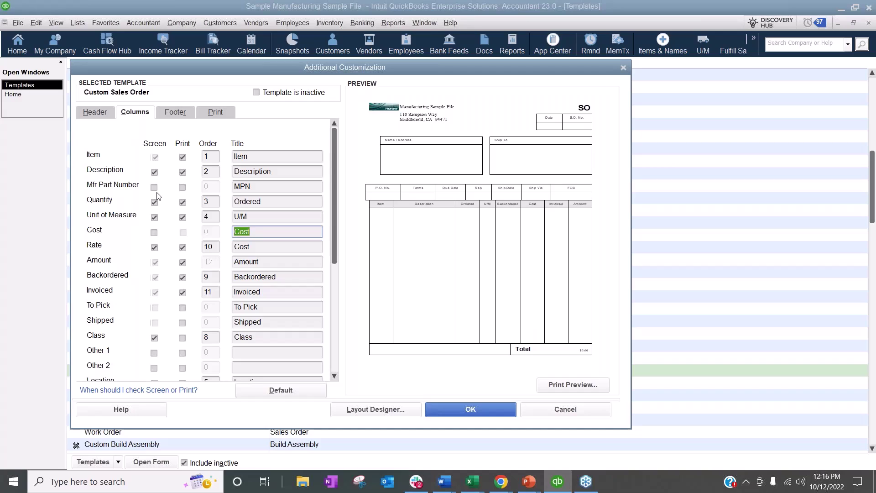
double_click(248, 187)
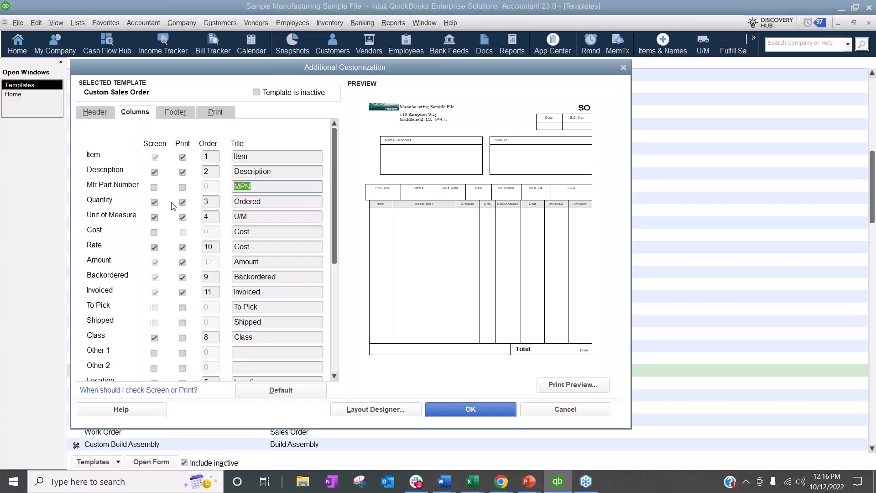
left_click(257, 157)
left_click(182, 157)
left_click(469, 228)
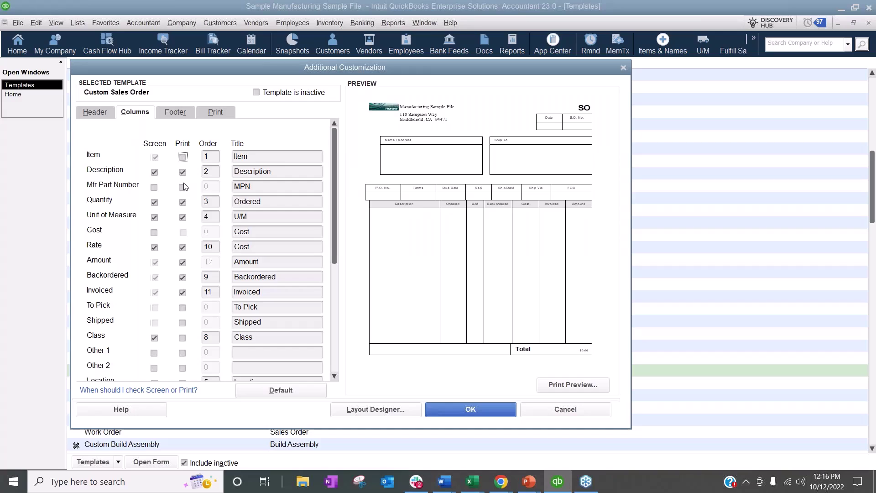
Retitle the Mfr Part Number column as SKU and include it on the printed sales order.
left_click(240, 186)
type("SKU")
left_click(182, 187)
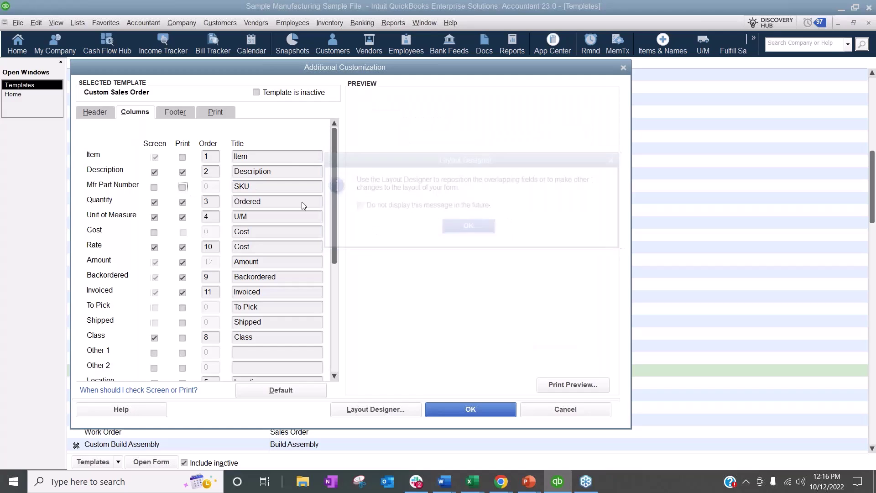
left_click(183, 187)
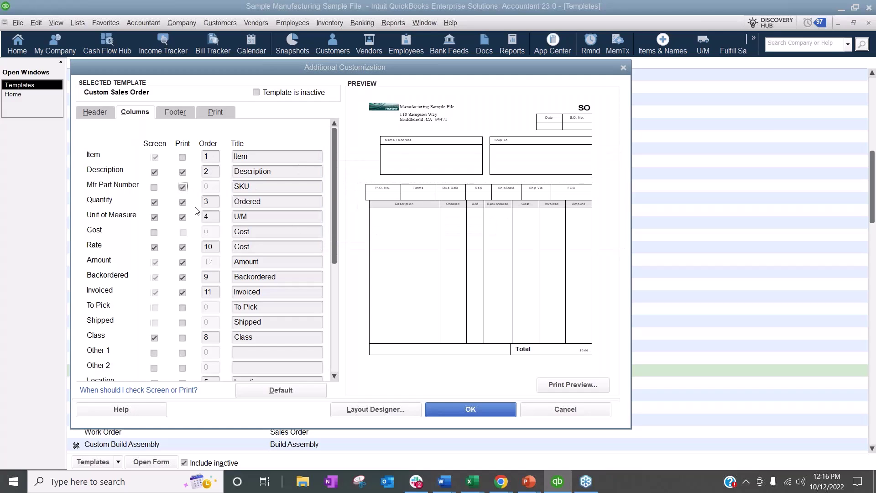
left_click(356, 206)
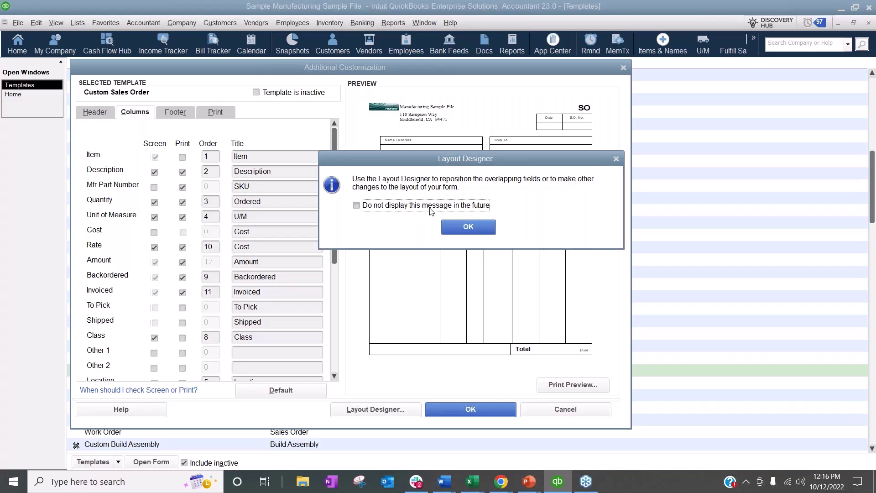
left_click(467, 229)
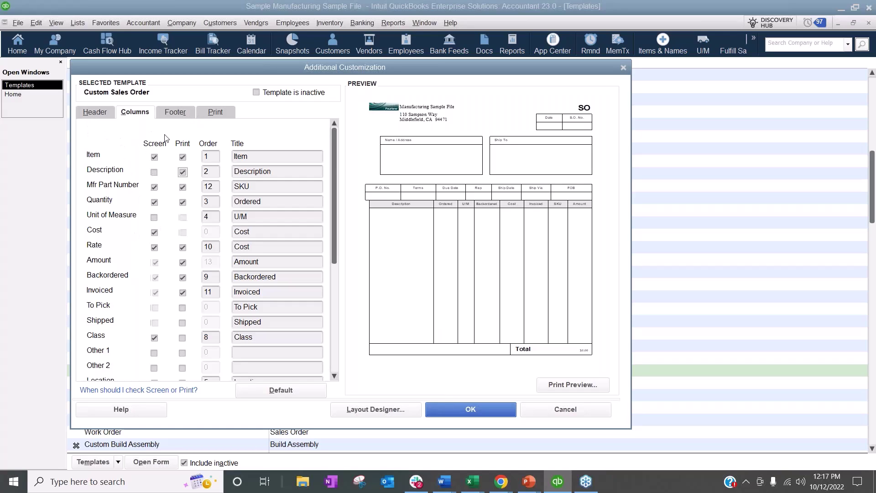
Review the template's footer fields and print settings, returning to the header fields.
left_click(183, 113)
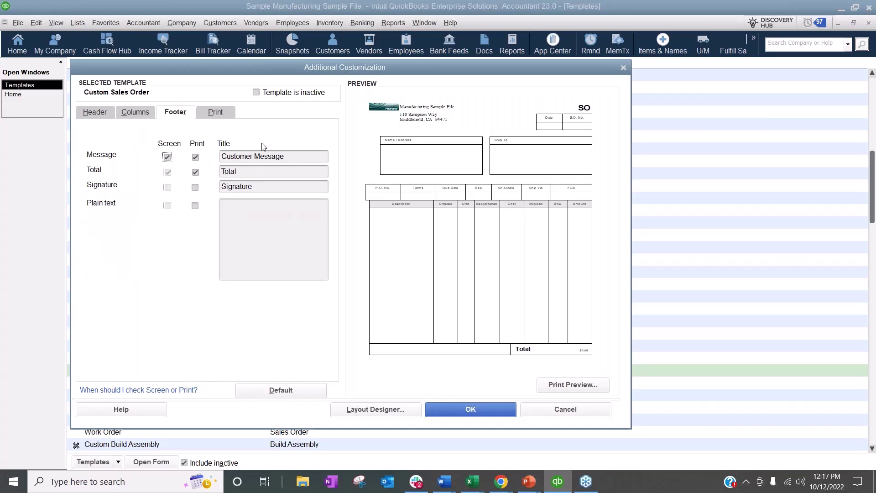
left_click(224, 112)
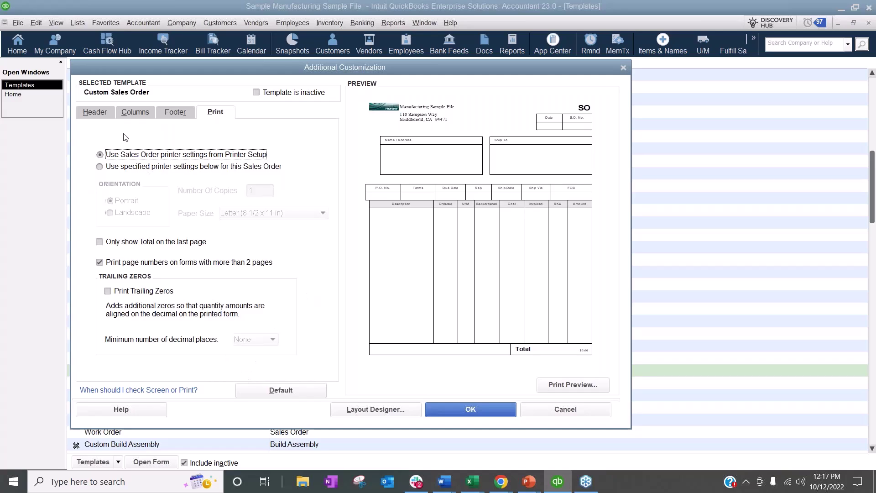
left_click(97, 115)
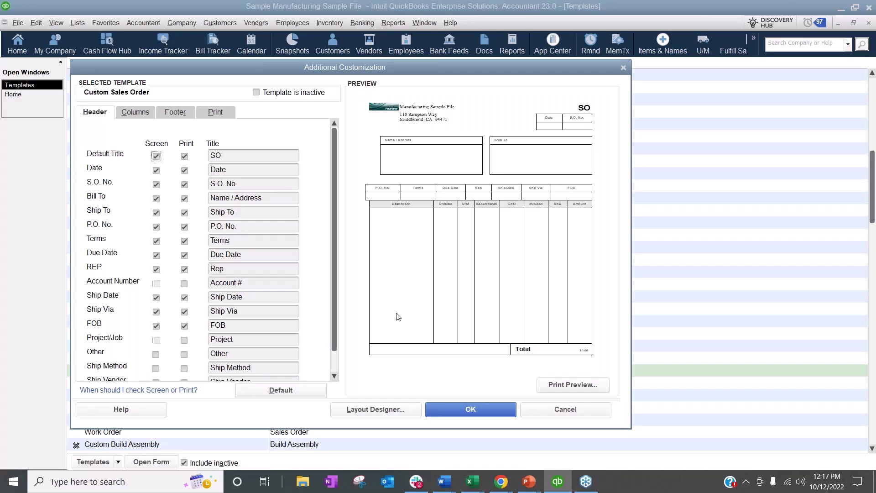
Show the Other header field on screen and set its title to Service.
left_click(155, 355)
left_click(158, 354)
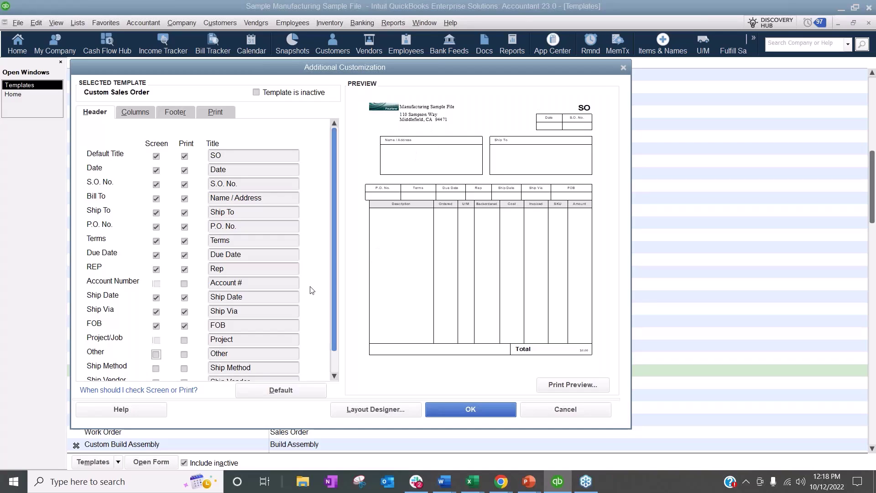
left_click(156, 355)
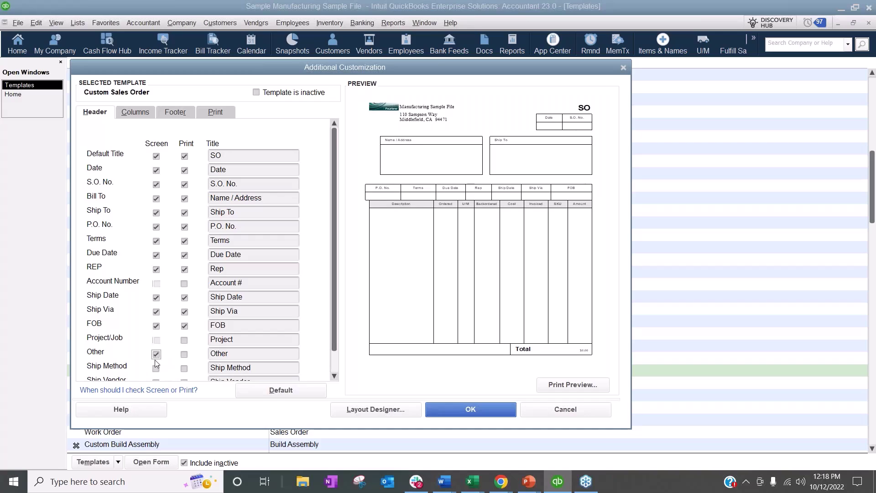
double_click(223, 354)
type("Service")
double_click(259, 354)
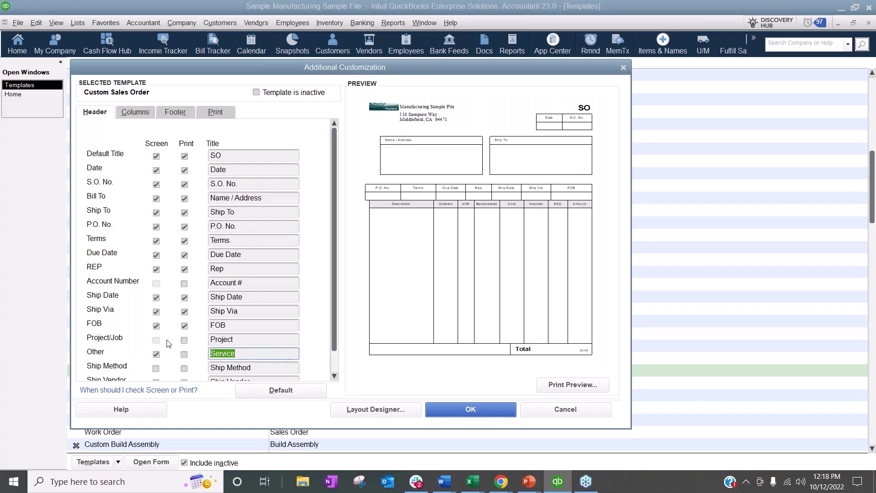
Discard the pending changes to the Custom Sales Order template and close its customization.
left_click(562, 407)
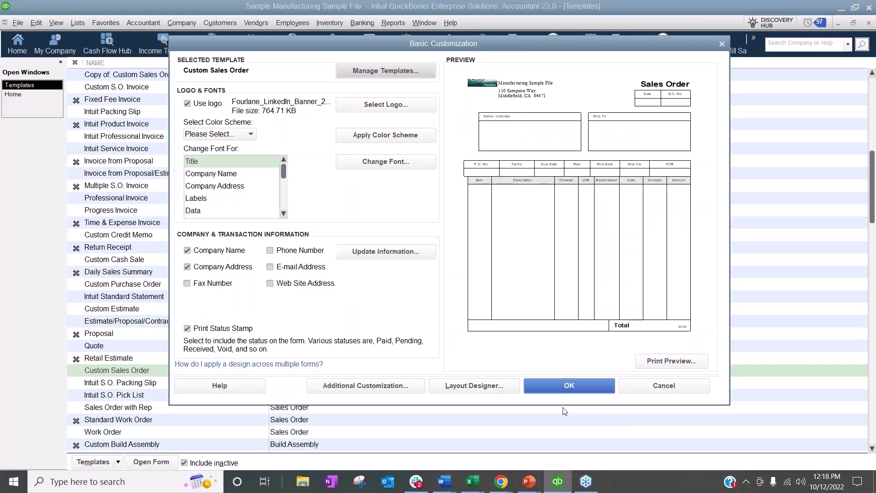
left_click(677, 385)
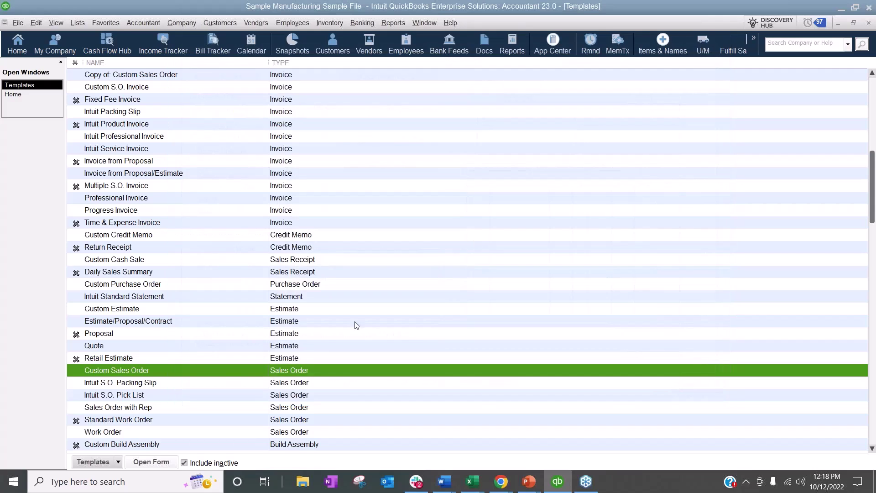
Start a new sales order and fill the third line's description with random sample text.
left_click(41, 94)
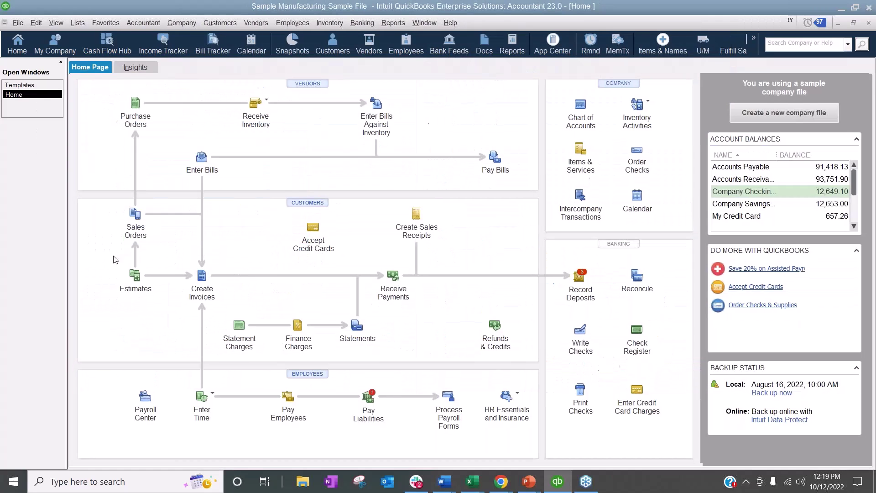
left_click(135, 214)
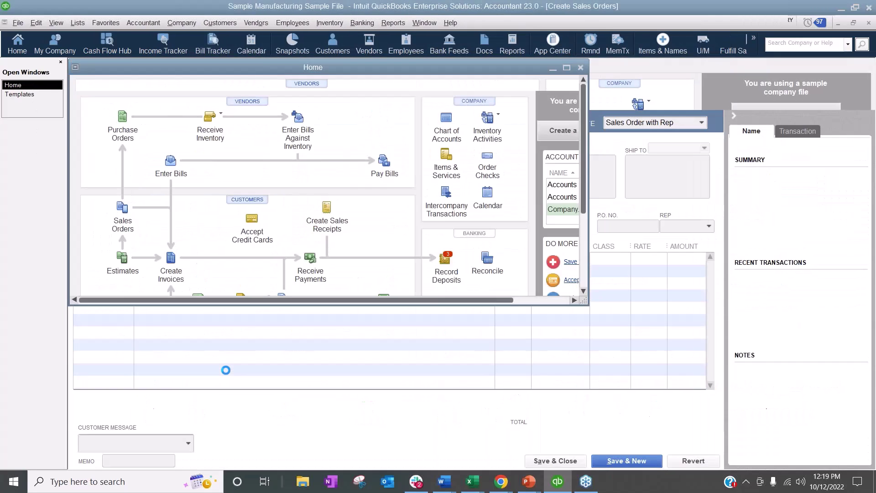
left_click(378, 265)
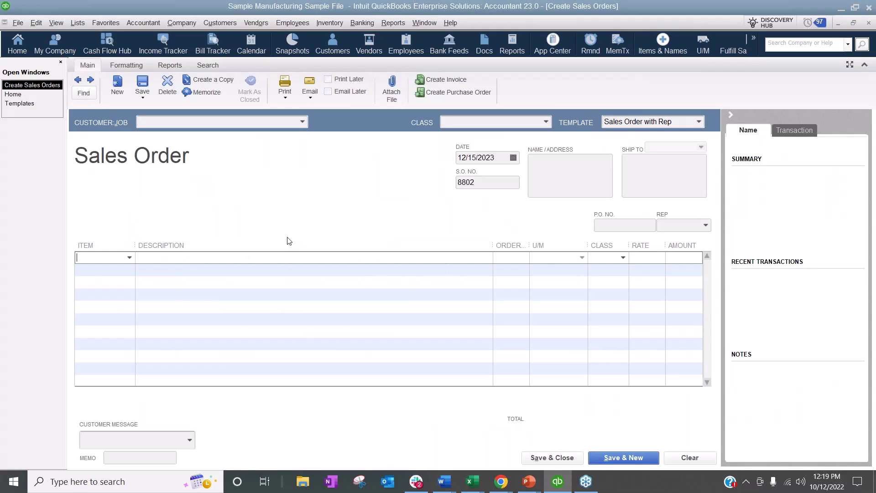
left_click(224, 273)
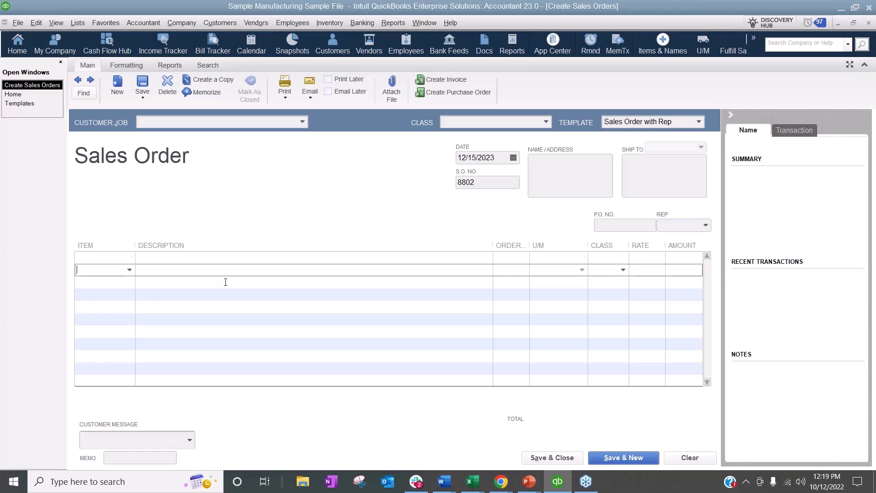
left_click(151, 282)
type("fjdkajfkdsljlasjklajsdl;sa")
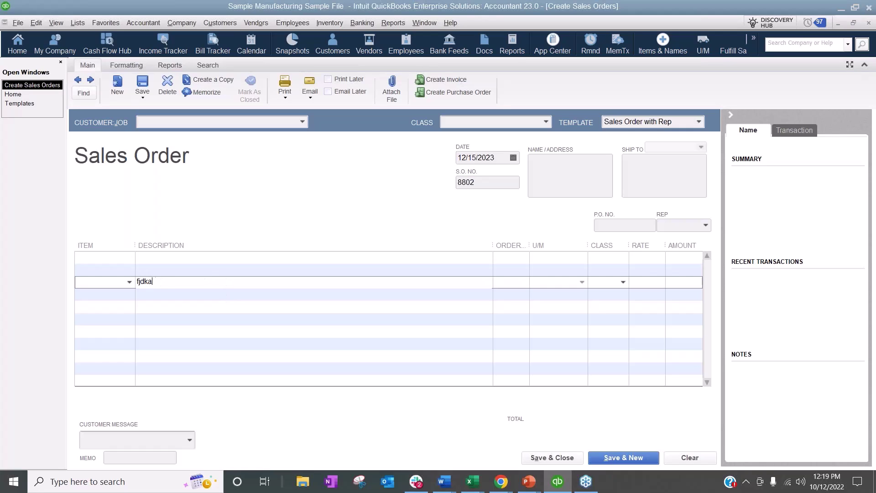
left_click(324, 246)
left_click(497, 248)
Open the custom field setup from the Littleton Store #445 job's additional information and view the available data types.
left_click(220, 23)
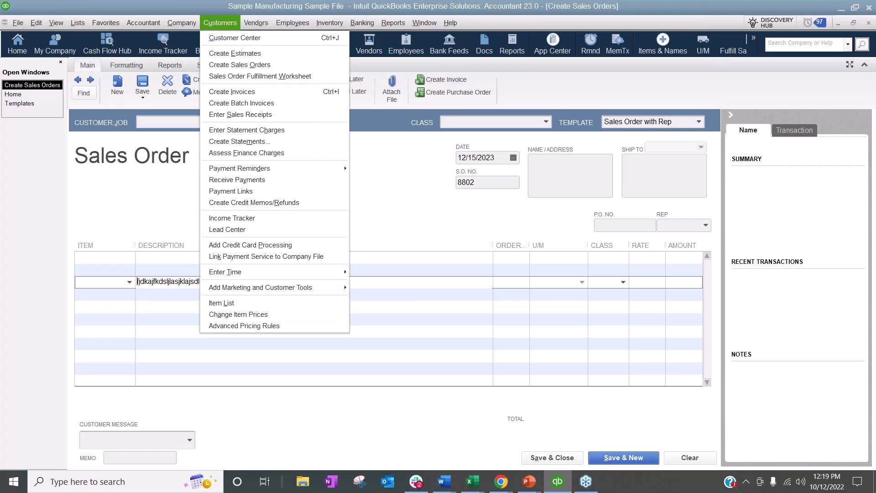
left_click(241, 42)
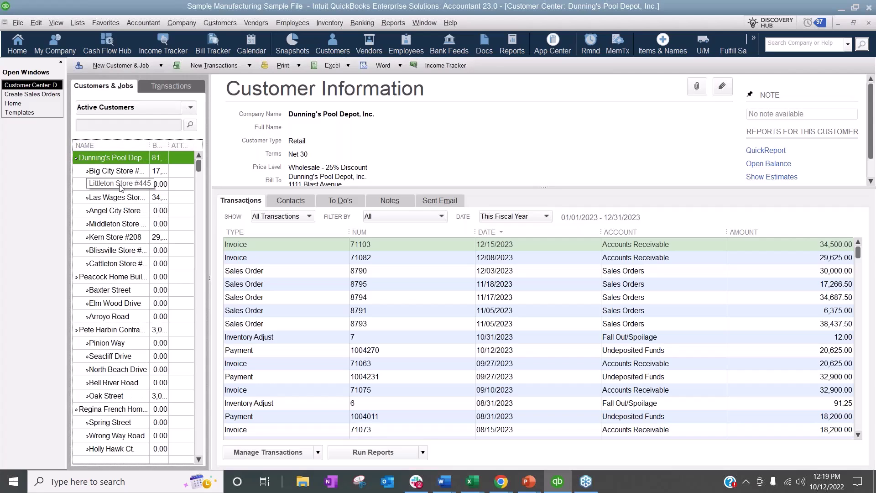
double_click(121, 186)
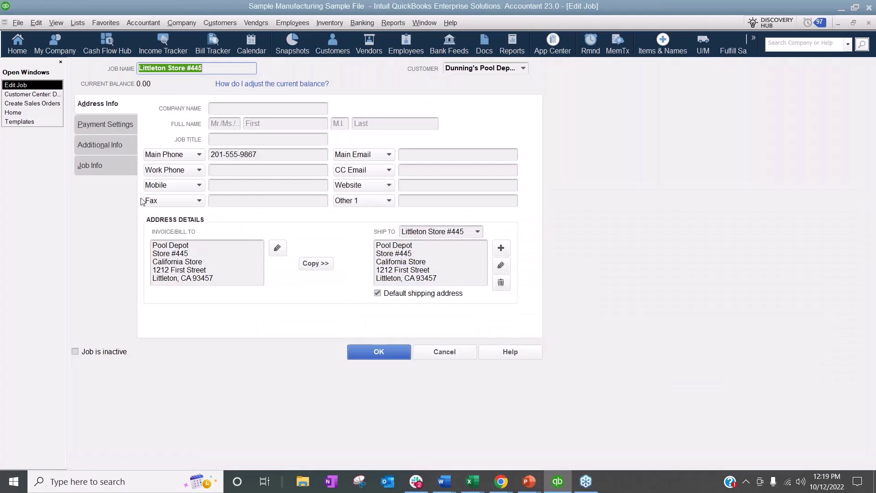
left_click(102, 142)
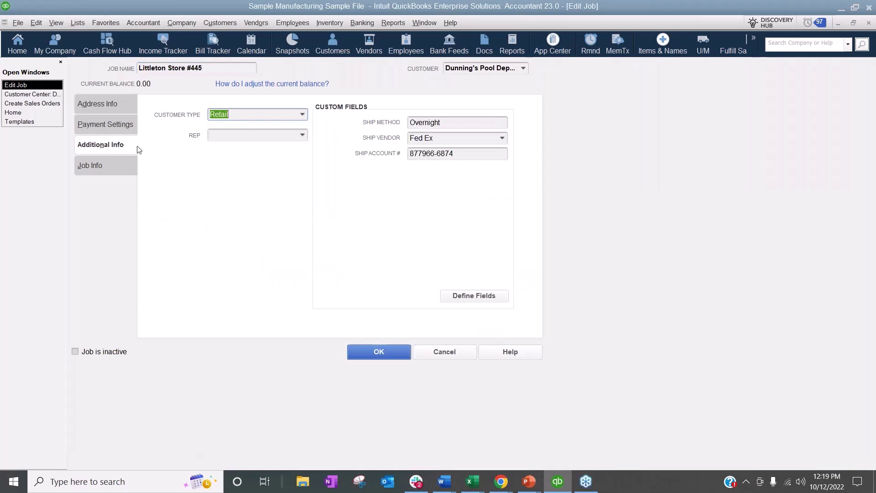
left_click(482, 297)
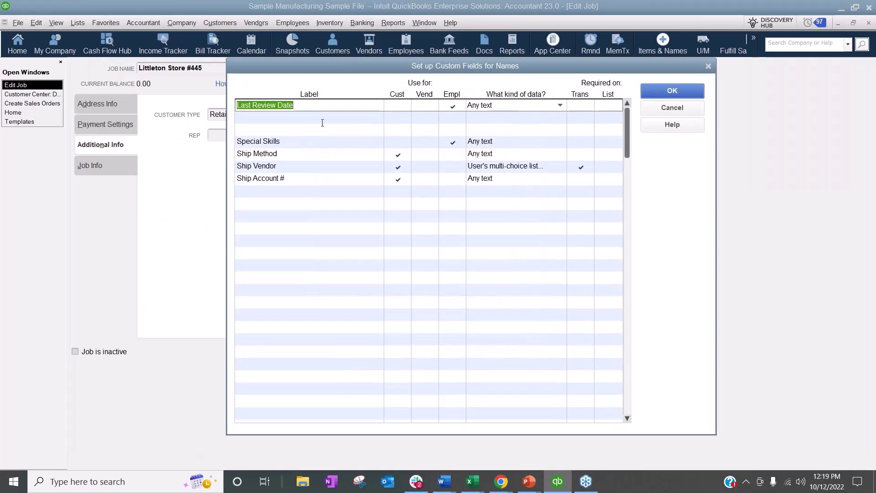
left_click(557, 106)
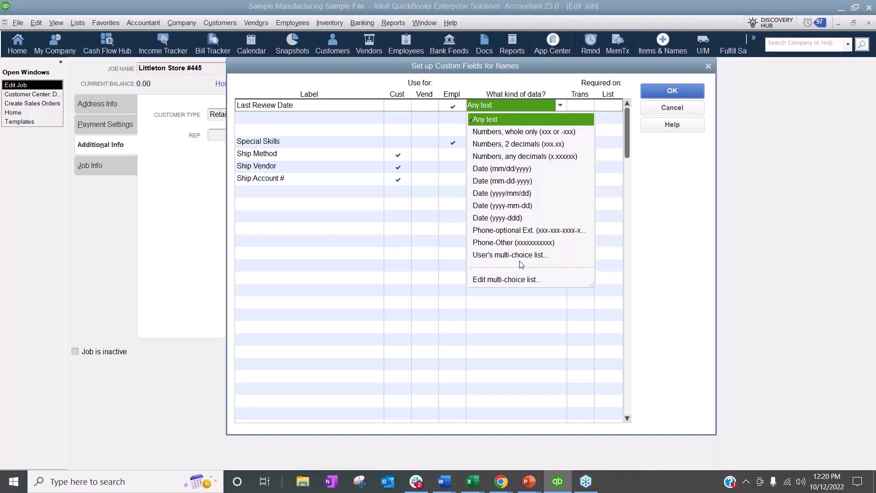
Add a Lead Source custom field for customers that uses a multi-choice list.
left_click(277, 118)
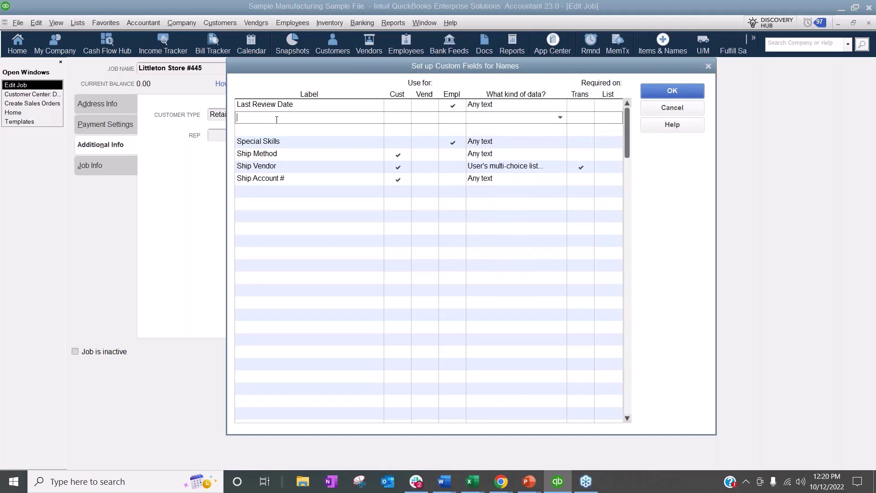
type("Lead Source")
key("Tab")
left_click(400, 118)
left_click(561, 118)
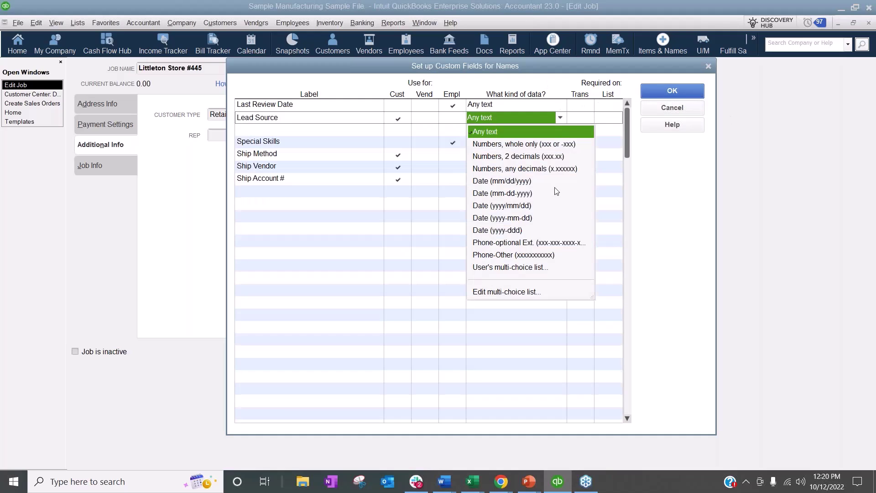
left_click(514, 267)
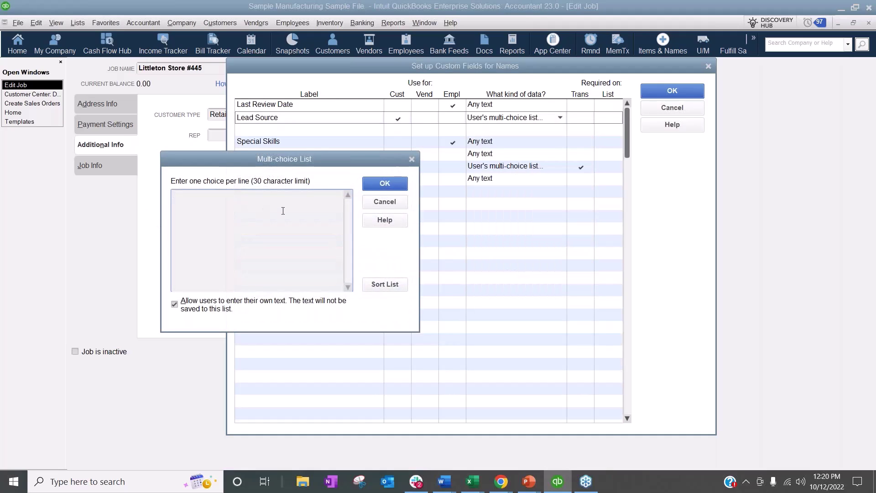
Define the choices PPC, Radio, Referral and Social Media, disallow users' own text, and save the custom fields.
type("Goog")
key("BackSpace")
key("BackSpace")
key("BackSpace")
key("BackSpace")
type("PPC")
key("Return")
type("Radio ")
type("Referral ")
type("Social Media")
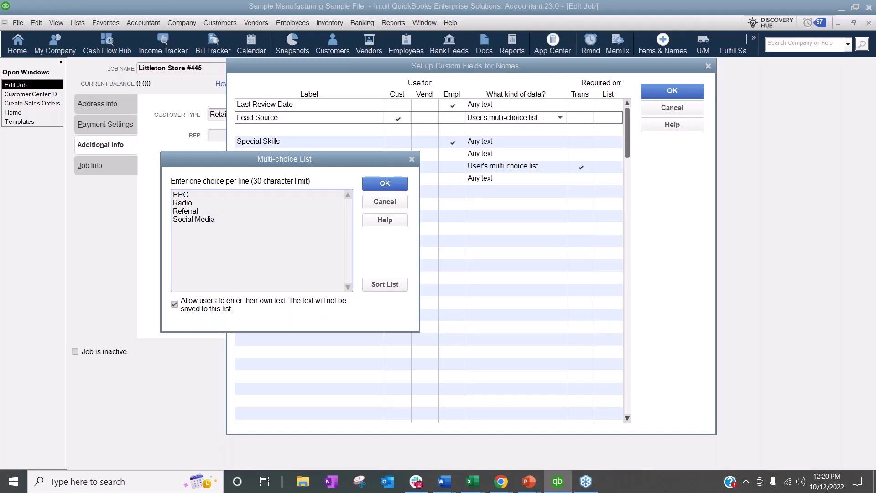
left_click(184, 311)
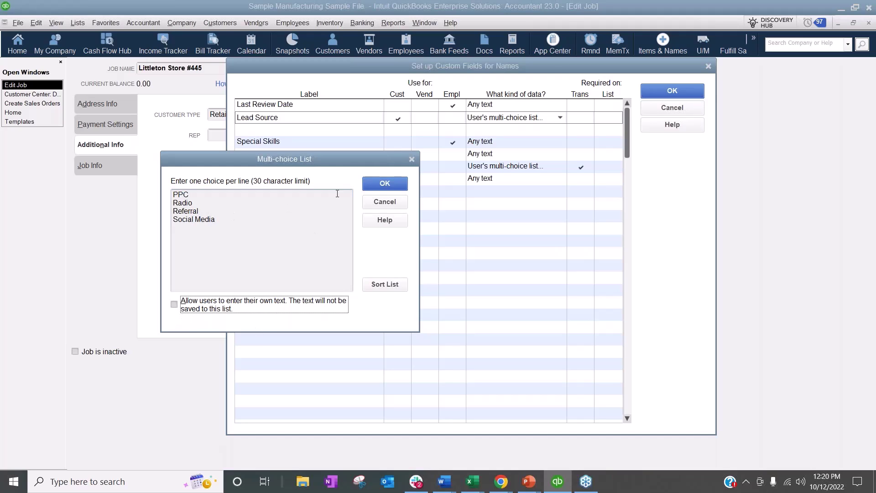
left_click(377, 185)
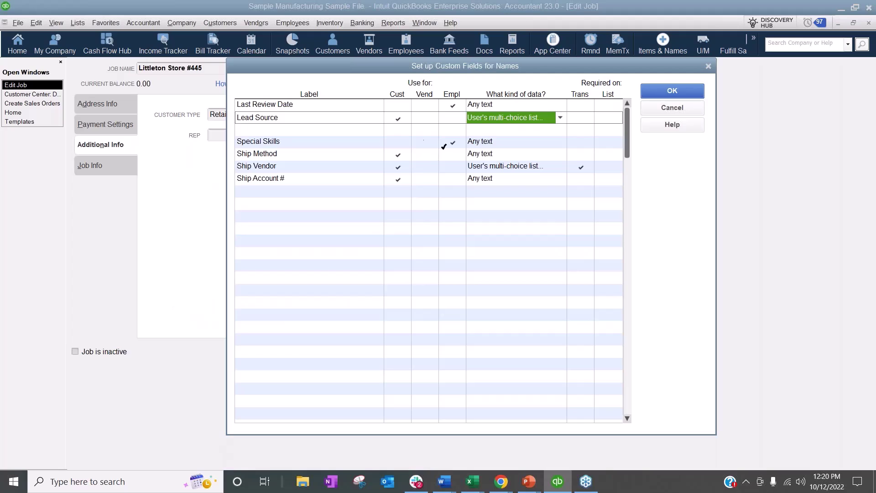
left_click(693, 93)
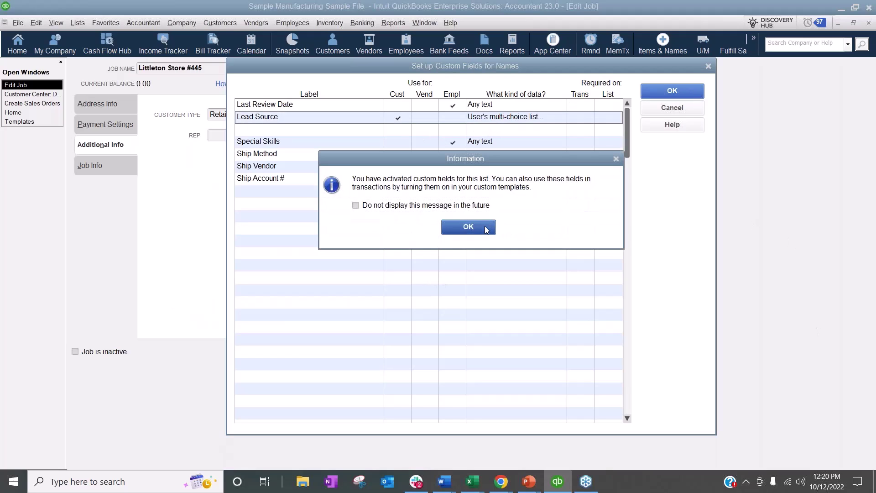
left_click(485, 228)
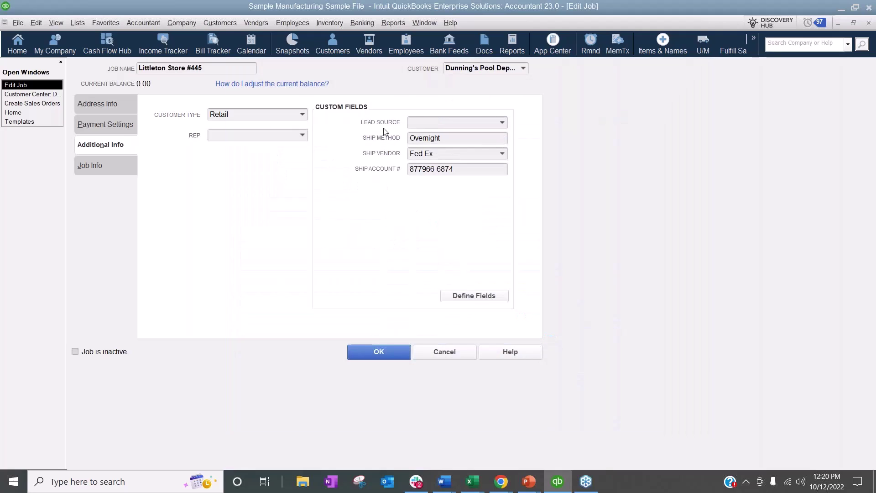
Try Radio as the Littleton Store #445 job's Lead Source and clear the field again.
left_click(502, 124)
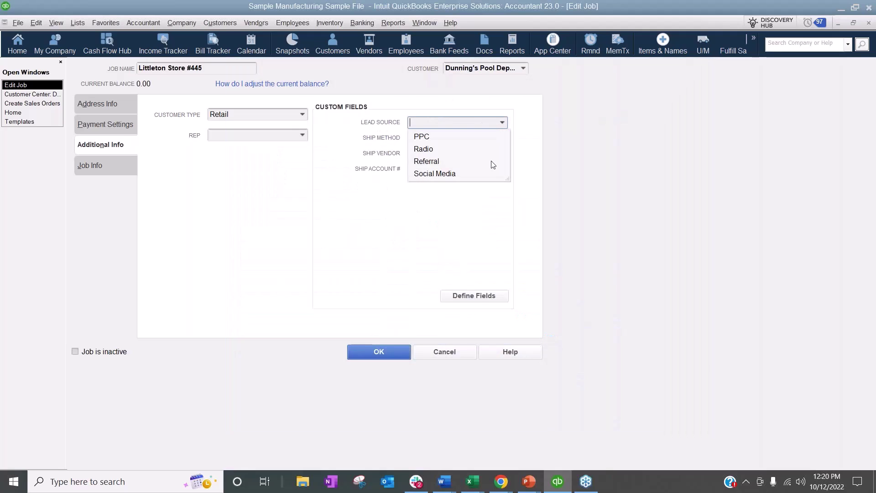
left_click(424, 147)
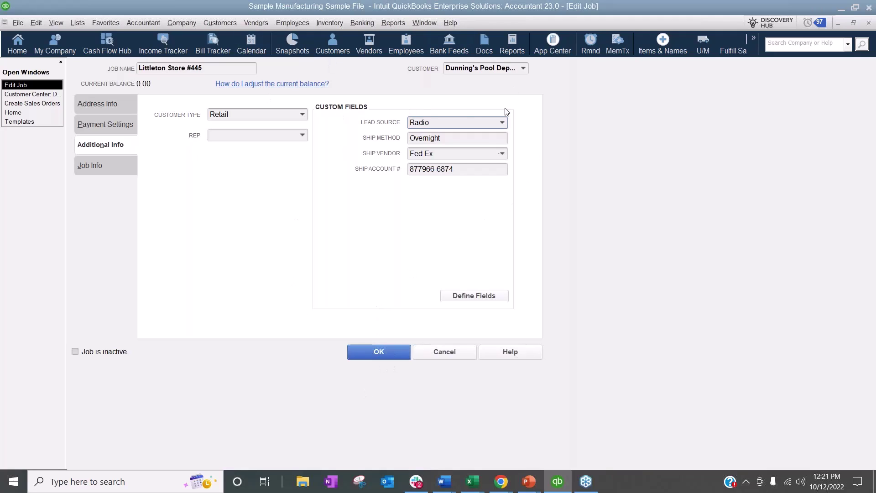
left_click(502, 123)
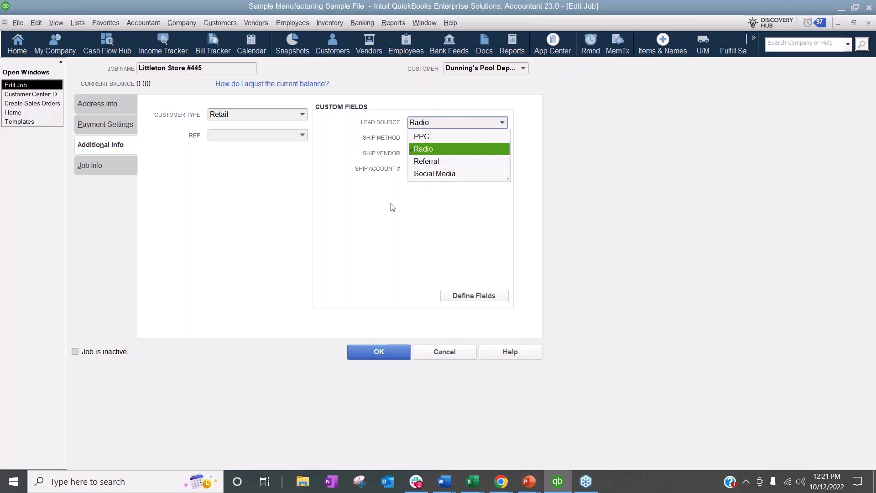
left_click_drag(460, 124, 370, 110)
key("BackSpace")
Close the Littleton Store #445 job without saving its changes and return to the Templates list.
left_click(33, 102)
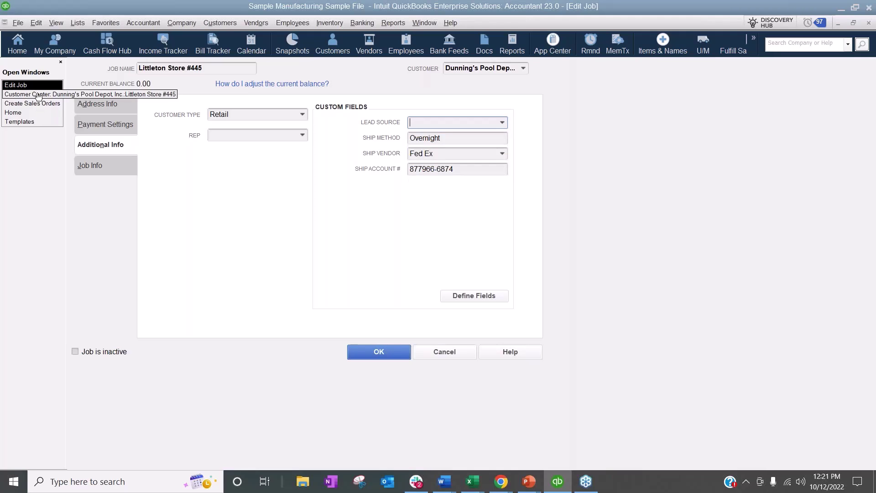
left_click(32, 122)
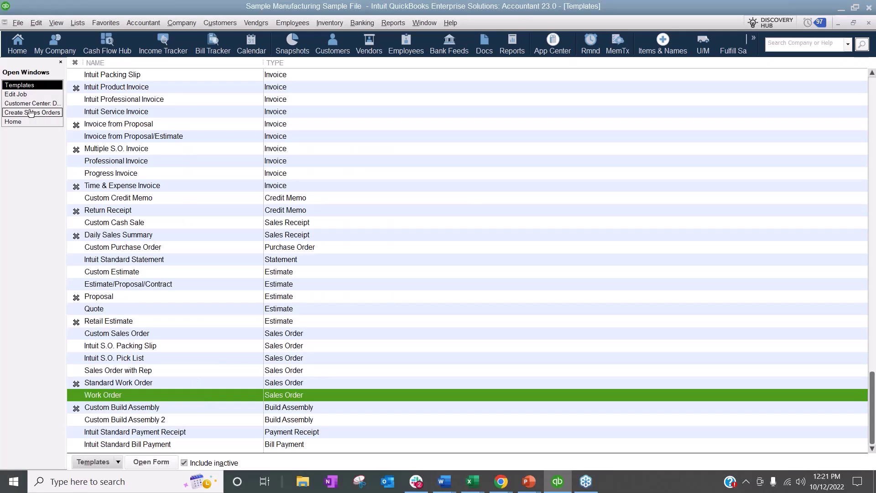
left_click(28, 95)
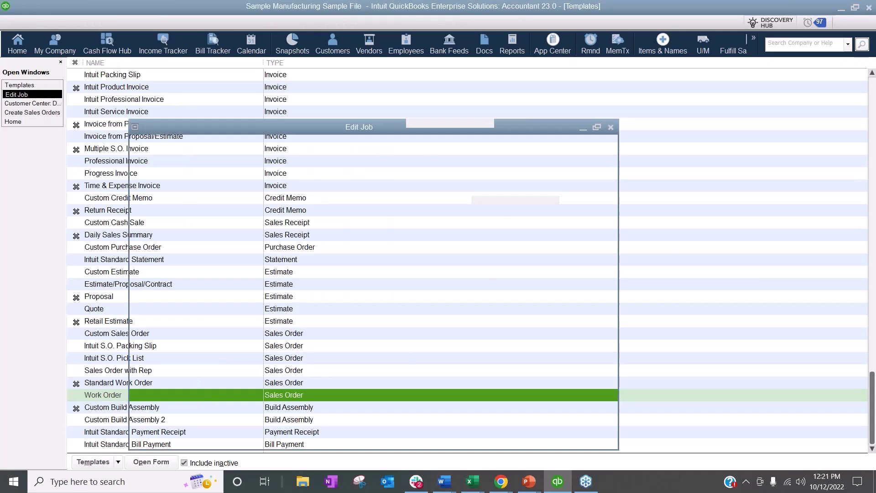
key("Escape")
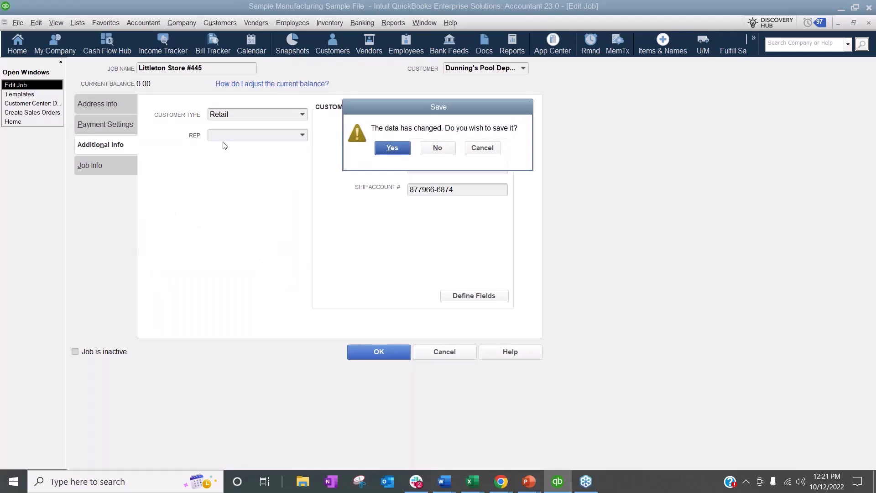
left_click(434, 146)
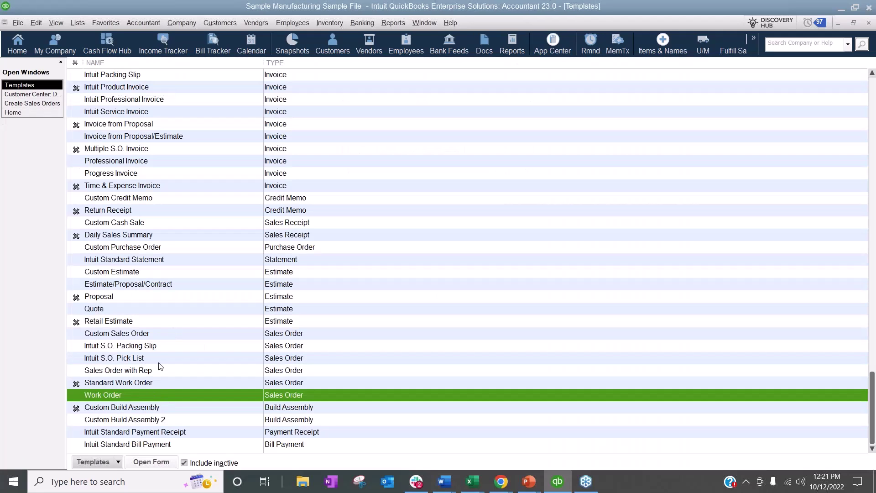
Check the Custom Sales Order template's header fields for Lead Source and close the customization without changes.
right_click(160, 335)
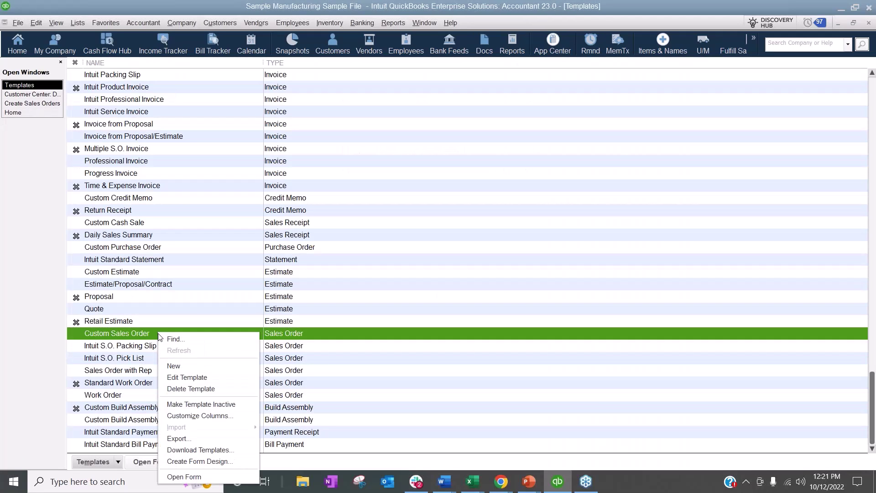
left_click(174, 382)
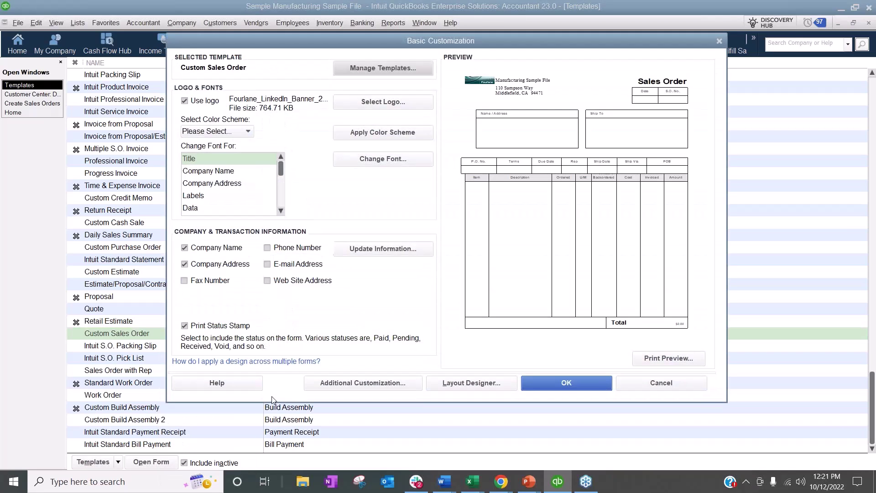
left_click(391, 386)
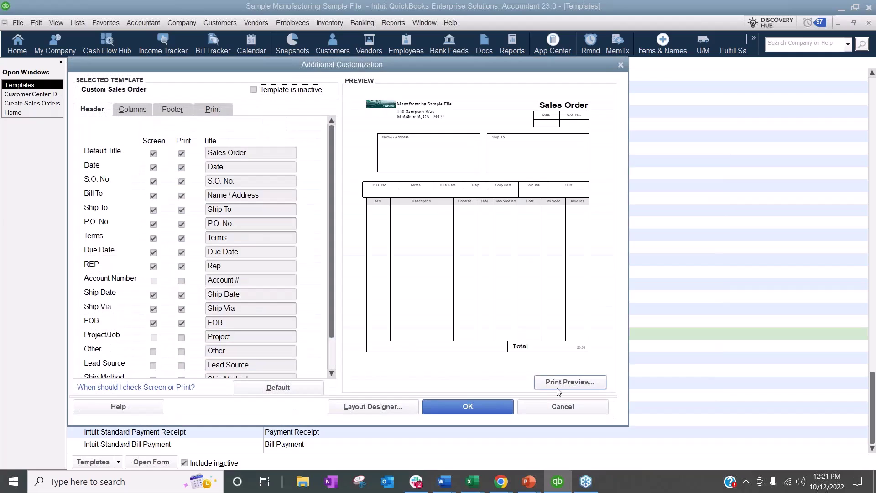
left_click(560, 406)
left_click(658, 434)
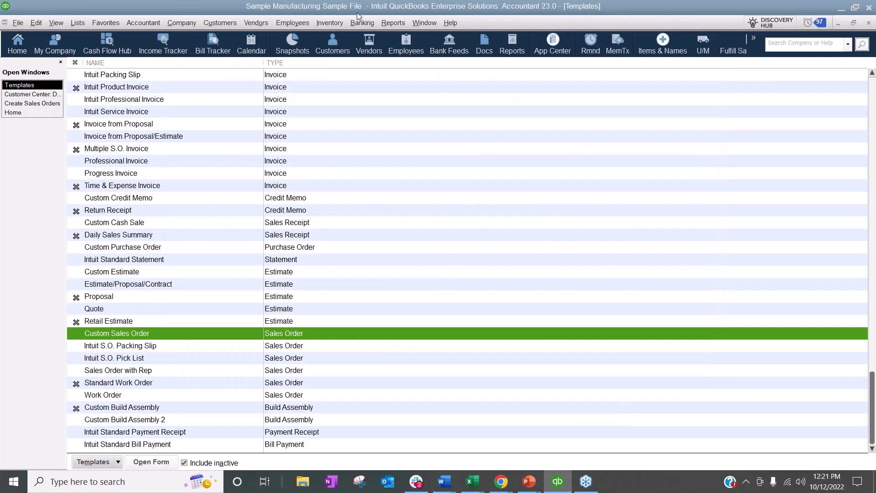
Run the Sales by Item Summary report and open its customization settings.
left_click(390, 24)
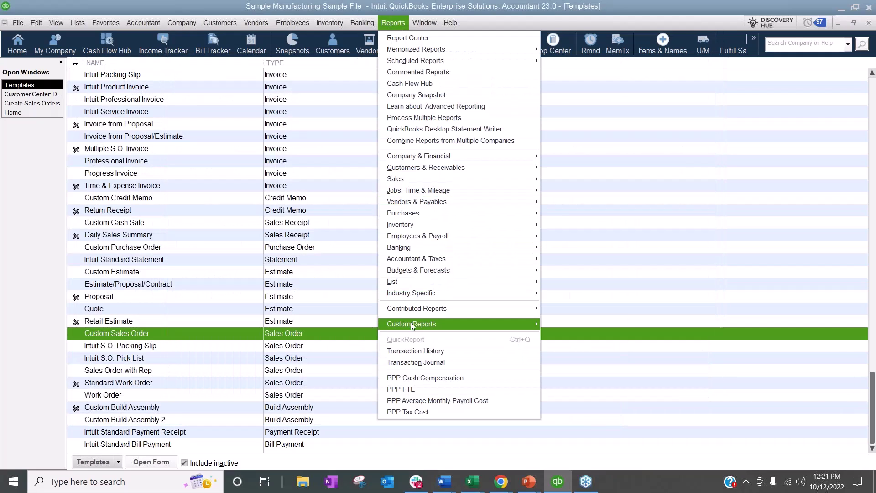
mouse_move(410, 323)
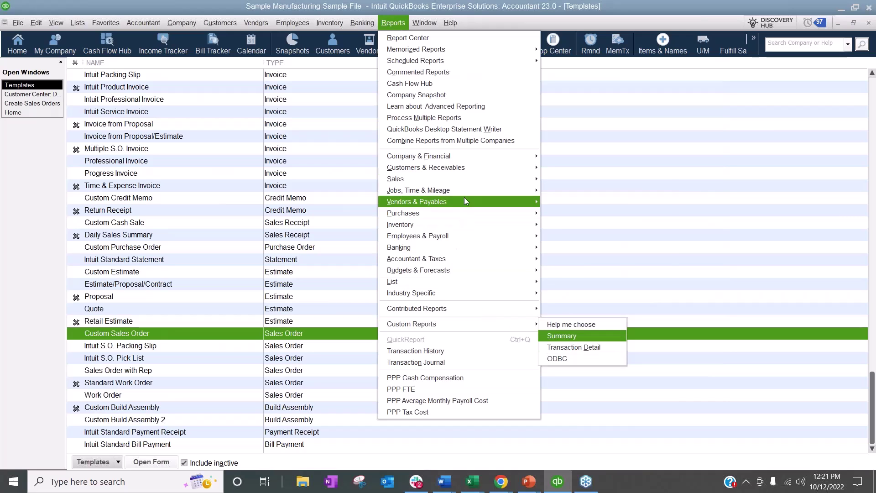
mouse_move(463, 182)
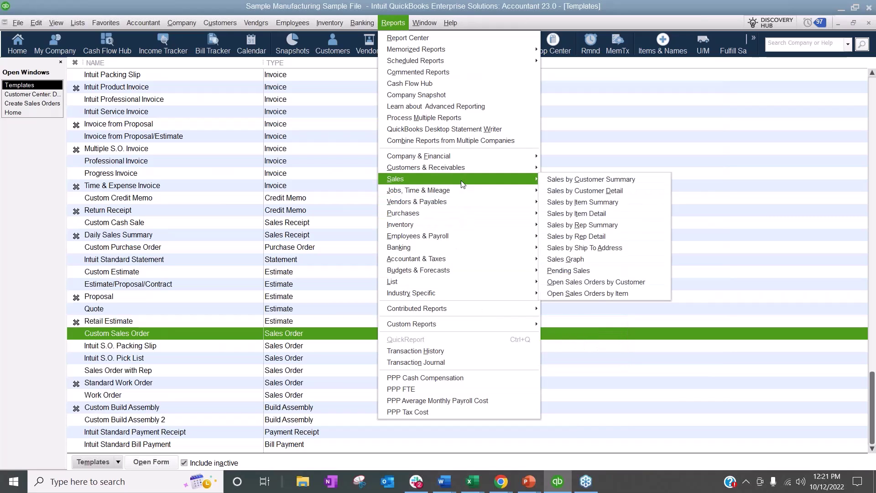
left_click(574, 204)
left_click(104, 65)
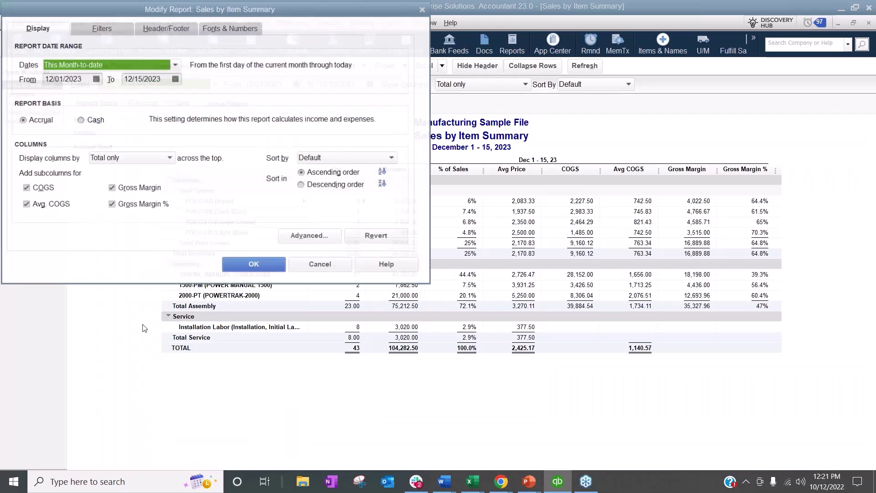
Search the report's filters for "other" and select the Other 2 filter.
left_click(102, 28)
left_click(80, 62)
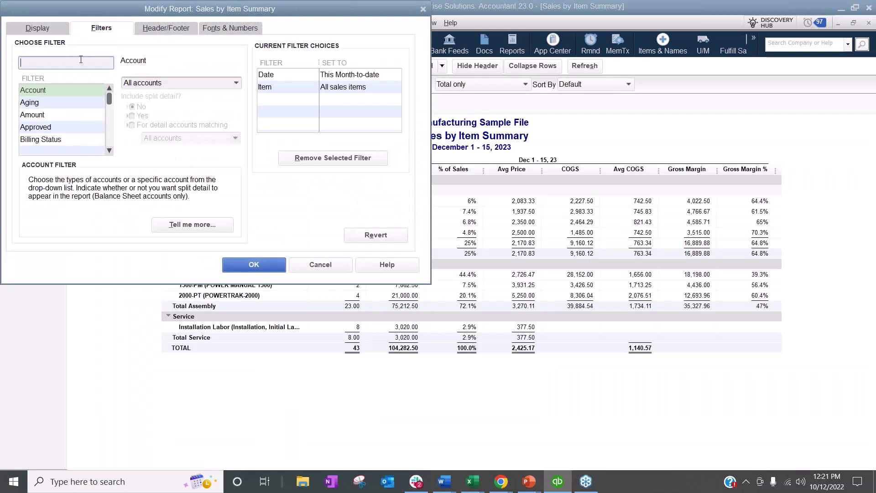
type("other")
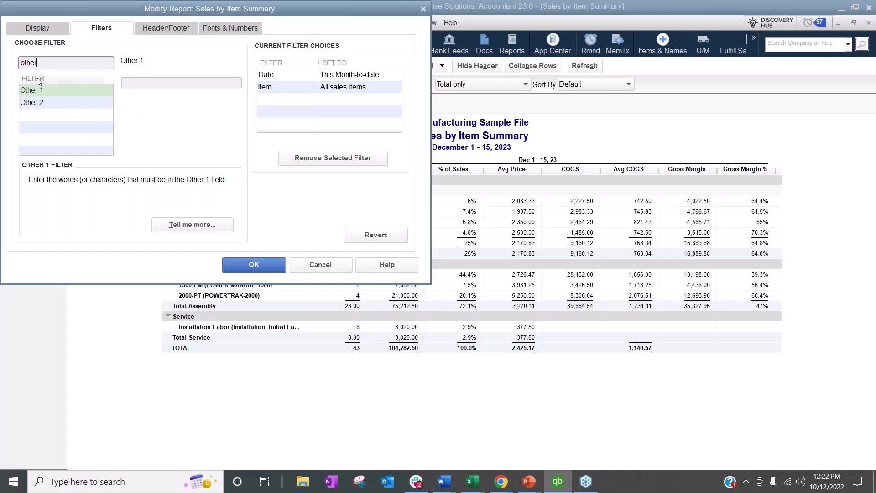
left_click(43, 123)
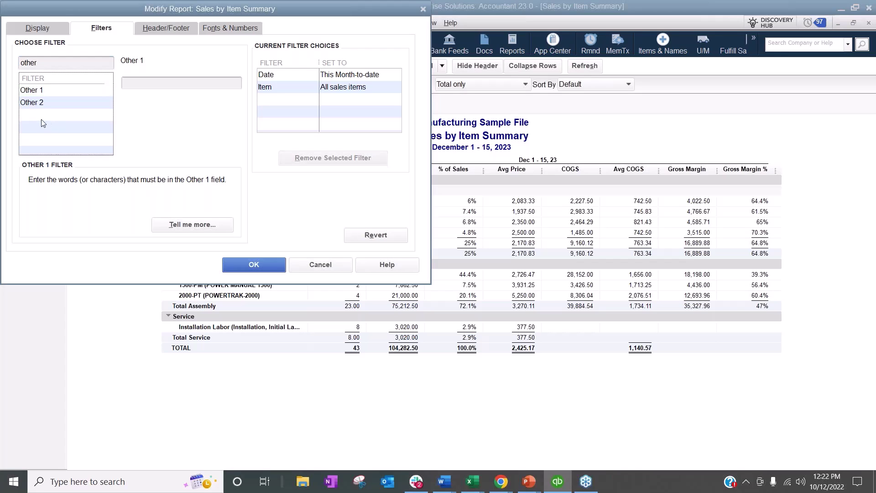
left_click(44, 104)
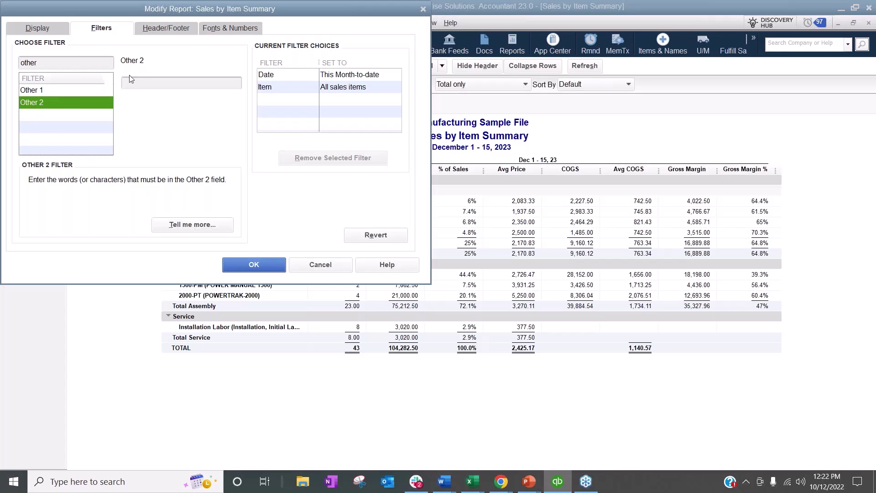
Try PPC, Google and Bing as the Other 2 filter text and cancel the report customization.
left_click(138, 82)
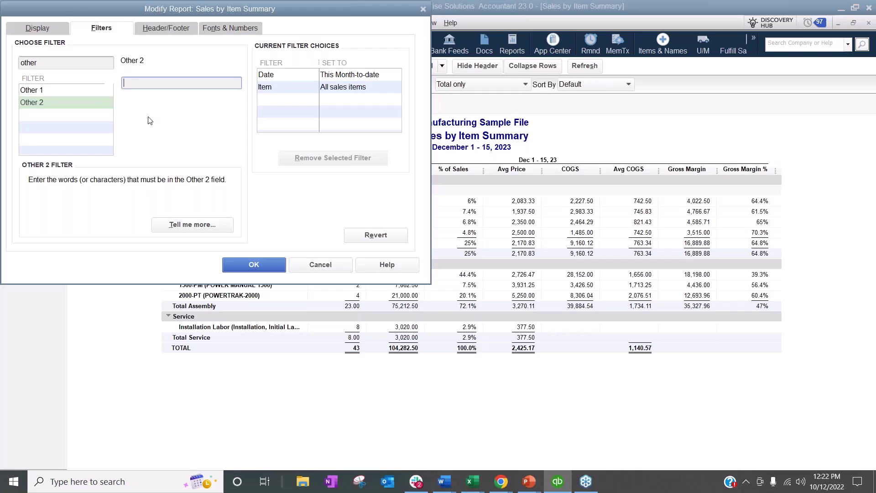
type("PPC")
key("BackSpace")
key("BackSpace")
key("BackSpace")
type("Googl")
key("BackSpace")
key("BackSpace")
key("BackSpace")
key("BackSpace")
key("BackSpace")
key("BackSpace")
type("Bing")
left_click(343, 268)
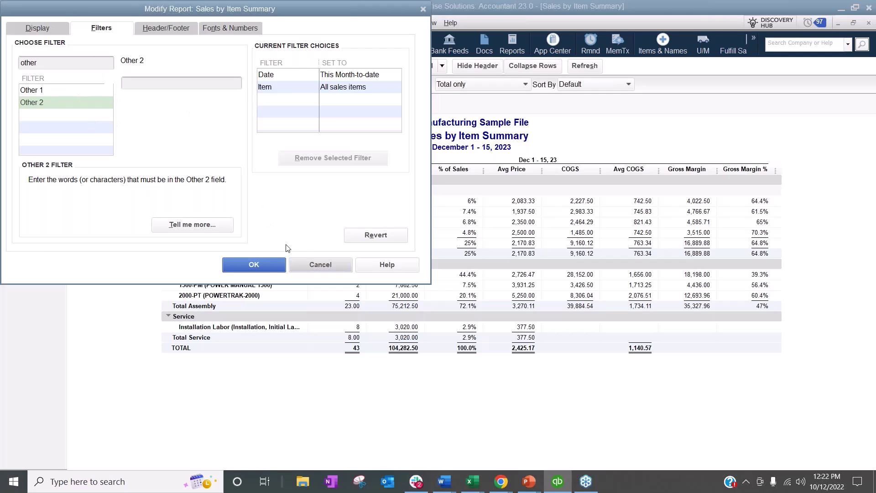
left_click(301, 264)
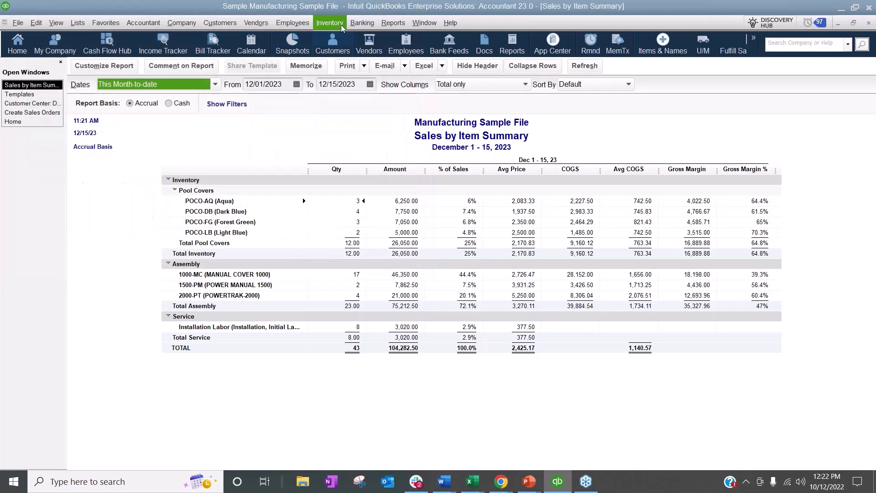
left_click(404, 23)
mouse_move(401, 315)
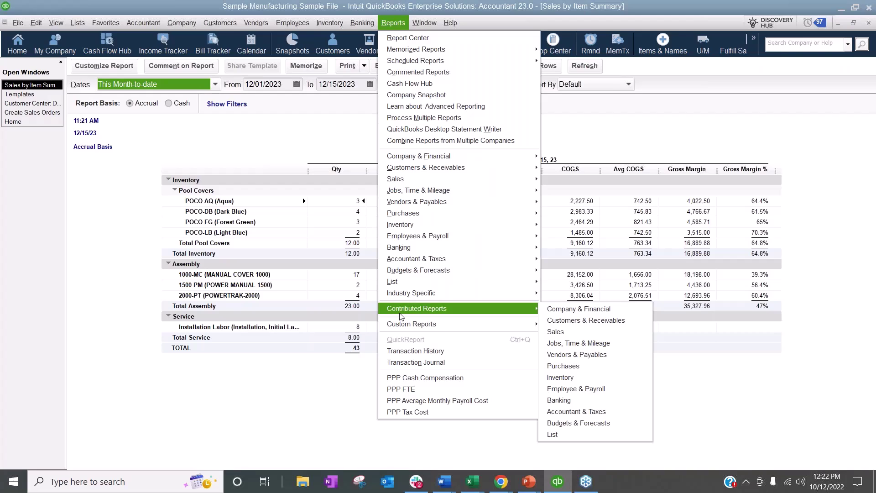
left_click(279, 304)
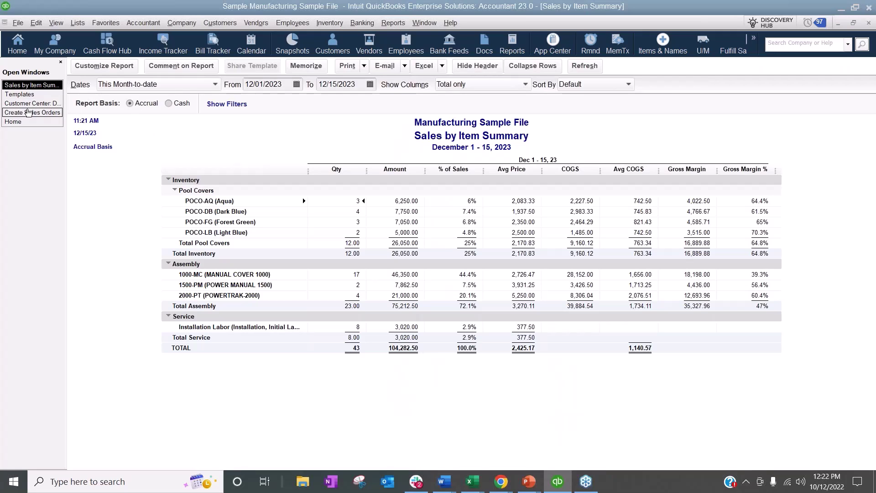
Open the Custom Sales Order template's additional customization and try showing the Lead Source header field on screen.
left_click(25, 94)
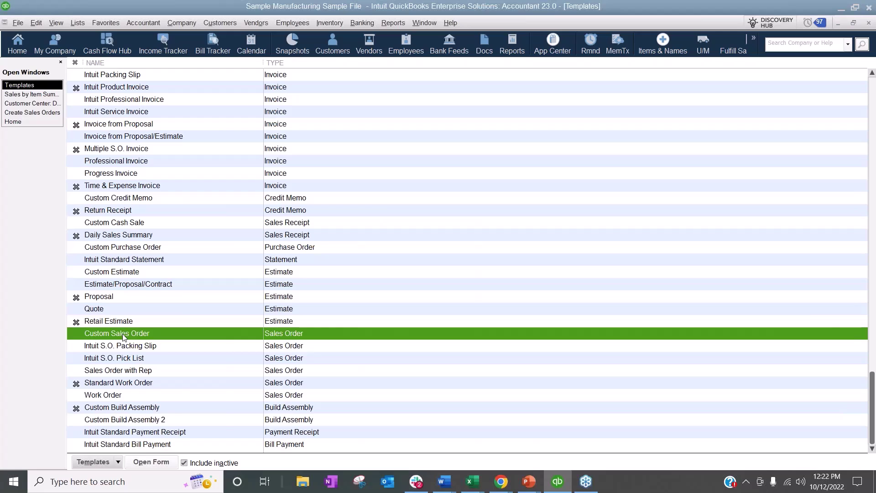
right_click(123, 337)
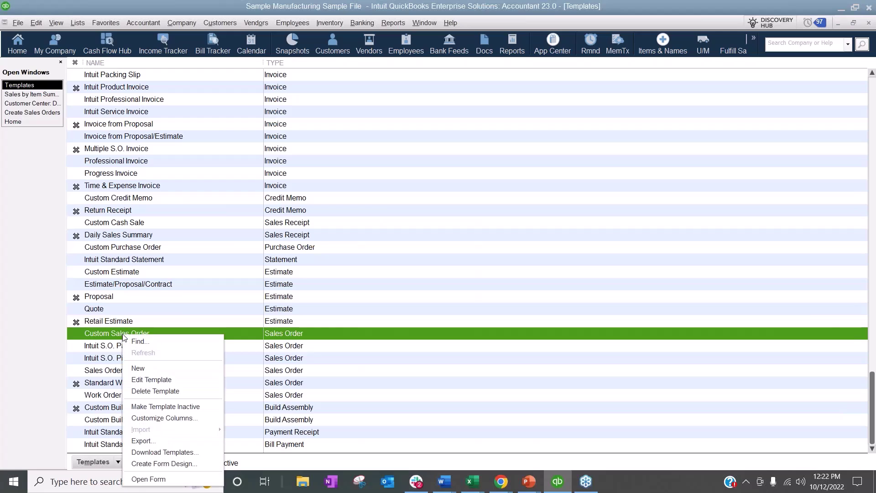
left_click(151, 379)
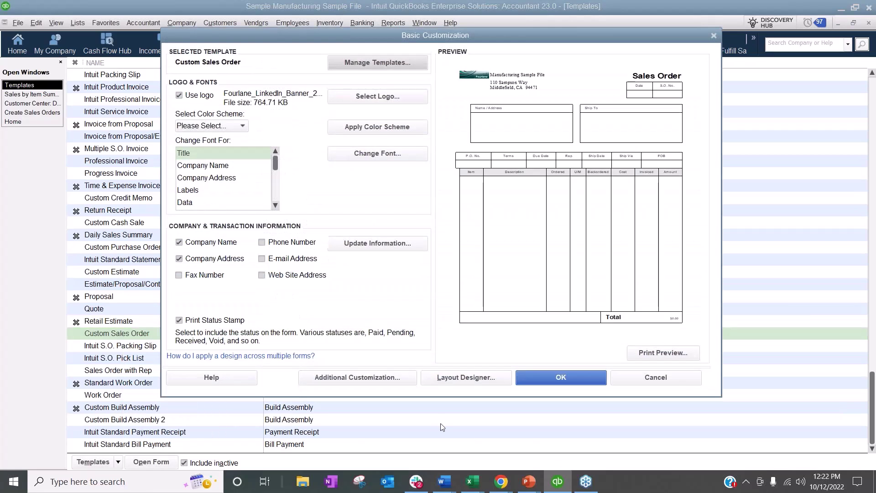
left_click(358, 379)
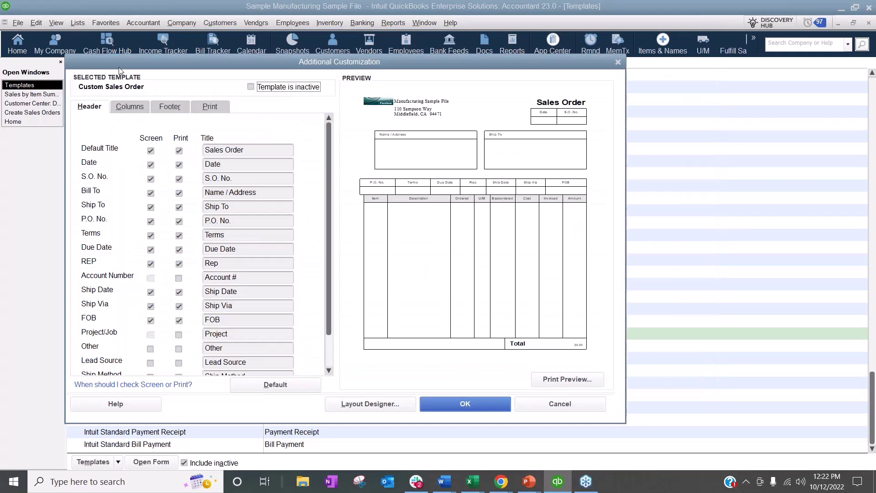
scroll(169, 292, "down", 2)
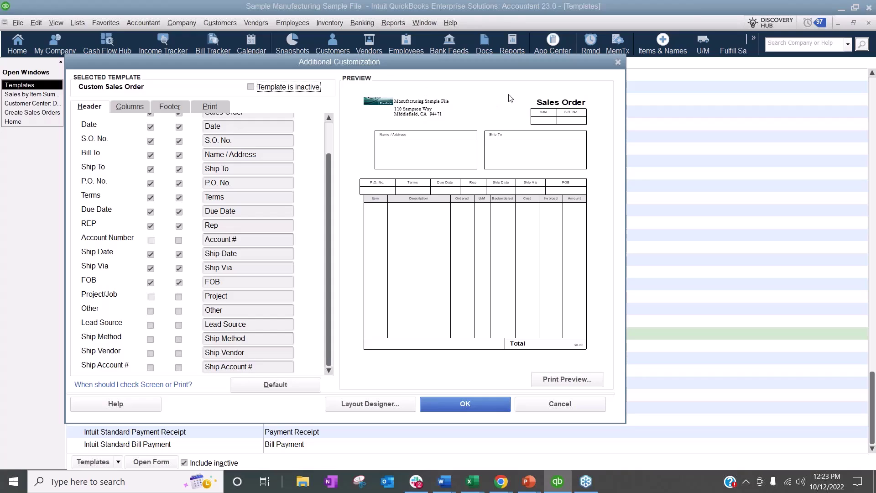
left_click(151, 325)
Review the Custom Sales Order template's column and footer fields and cancel the customization.
left_click(126, 110)
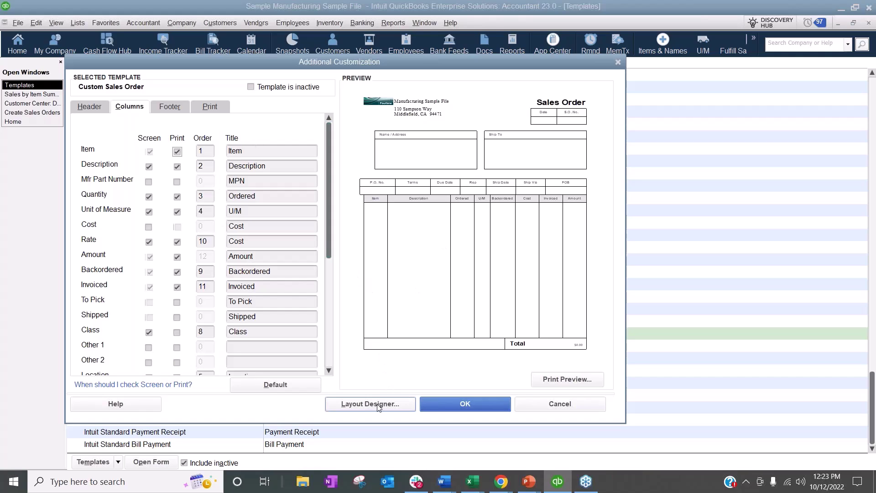
left_click(179, 107)
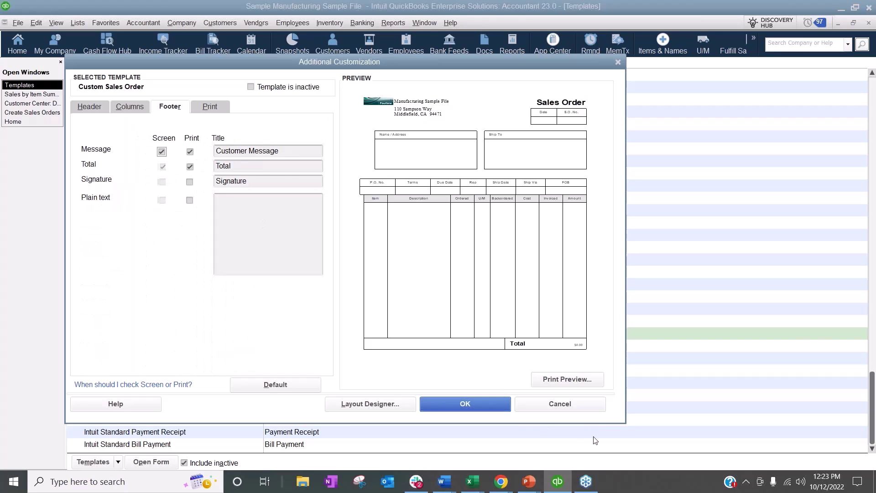
left_click(595, 408)
left_click(672, 380)
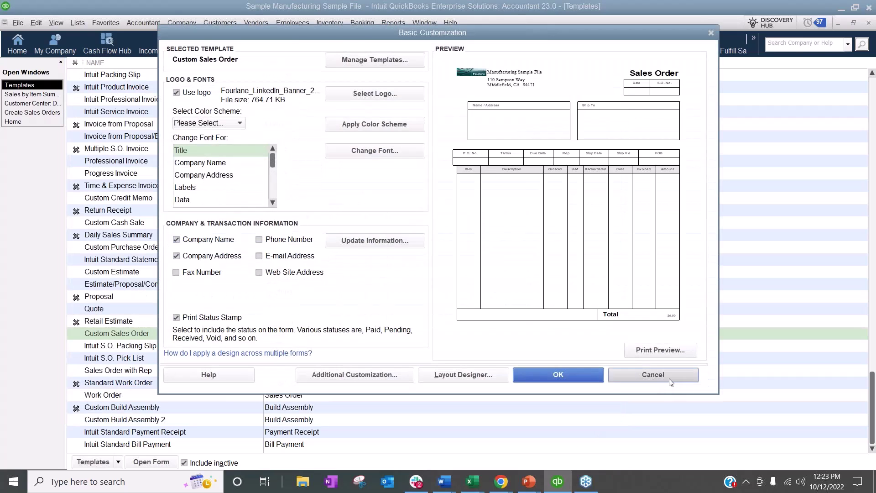
Open the Customer Message List to view the predefined messages.
left_click(79, 26)
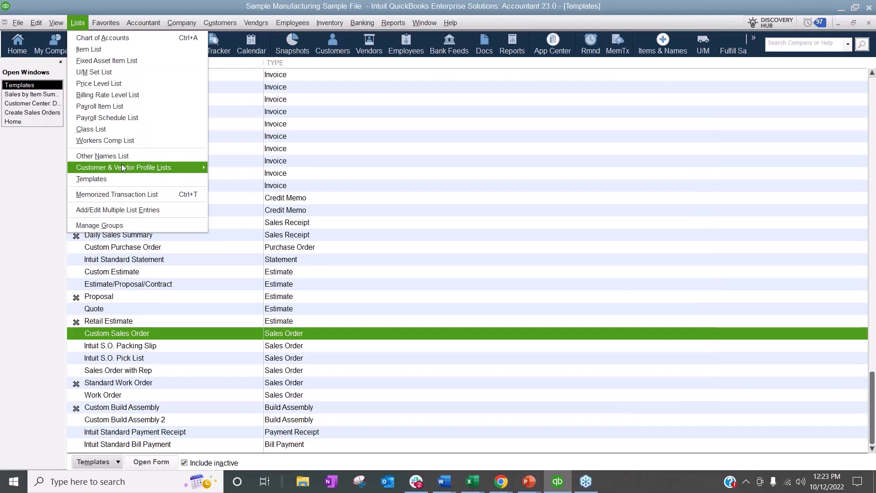
mouse_move(123, 168)
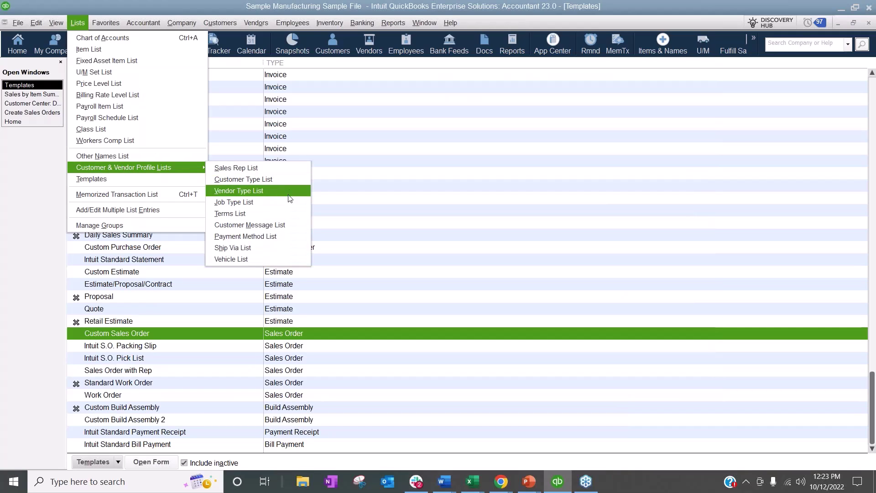
left_click(257, 229)
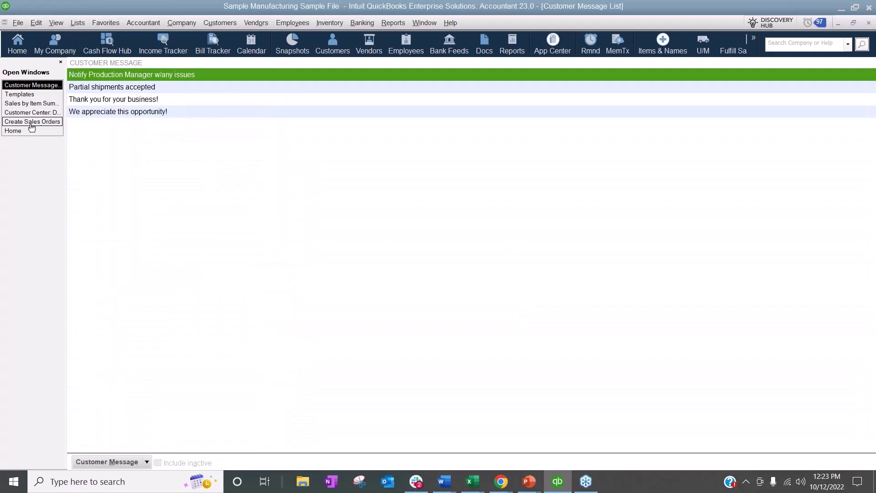
Open a new invoice and quick-add a customer message saying that a named employee was awesome today.
left_click(26, 133)
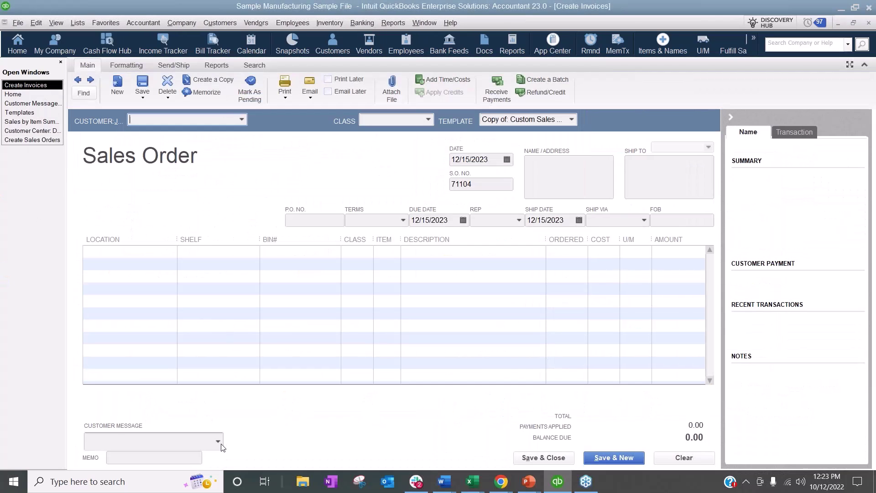
left_click(219, 444)
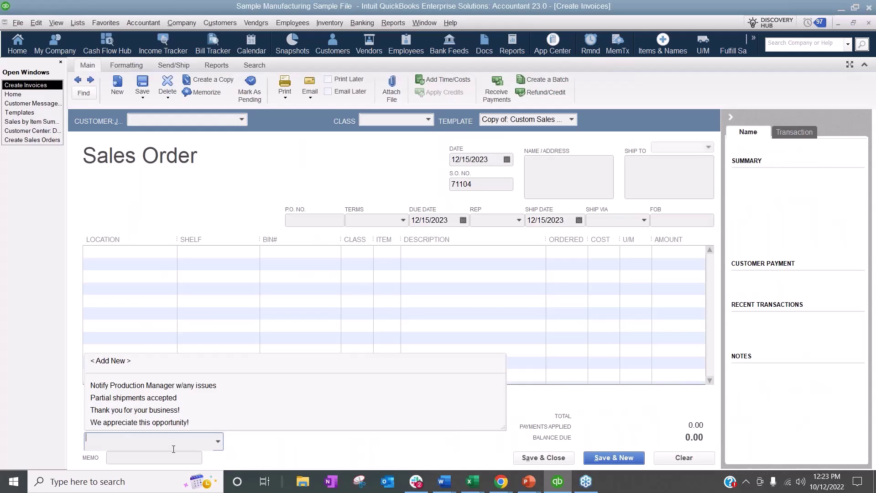
type("Sally was awesome today!")
key("Tab")
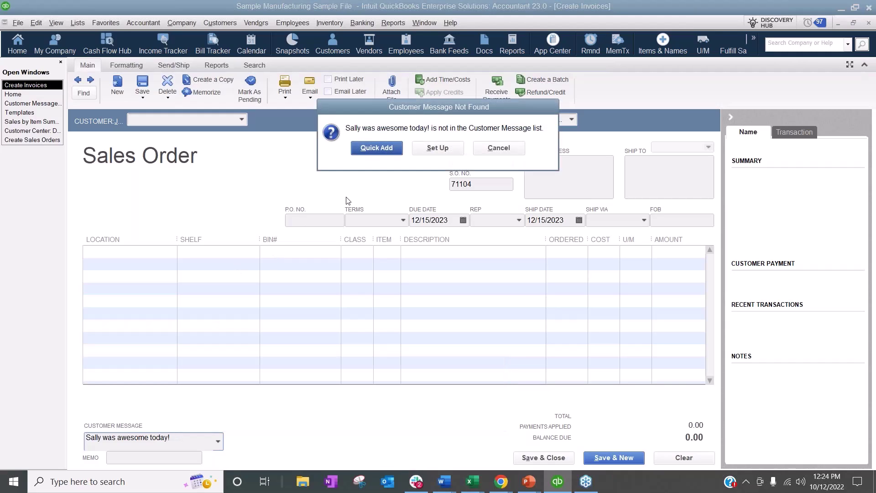
left_click(378, 147)
Check the choices in the invoice's customer message list, keeping the new message selected.
left_click(218, 442)
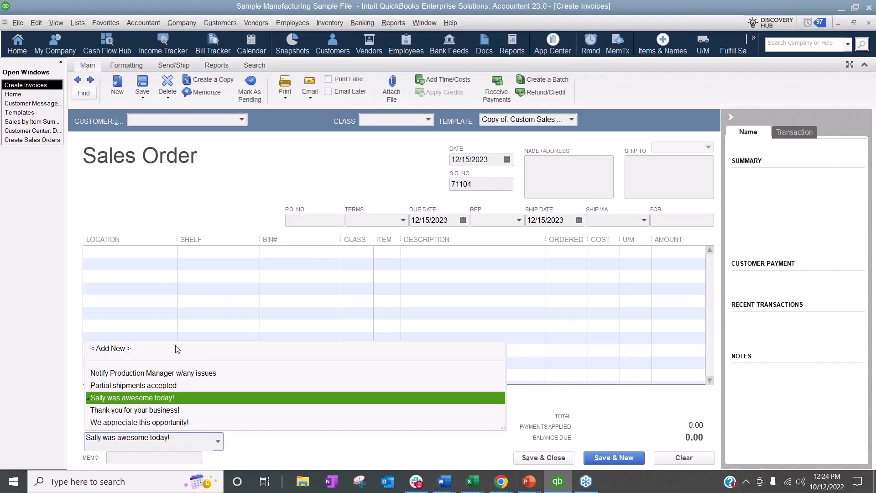
left_click(175, 201)
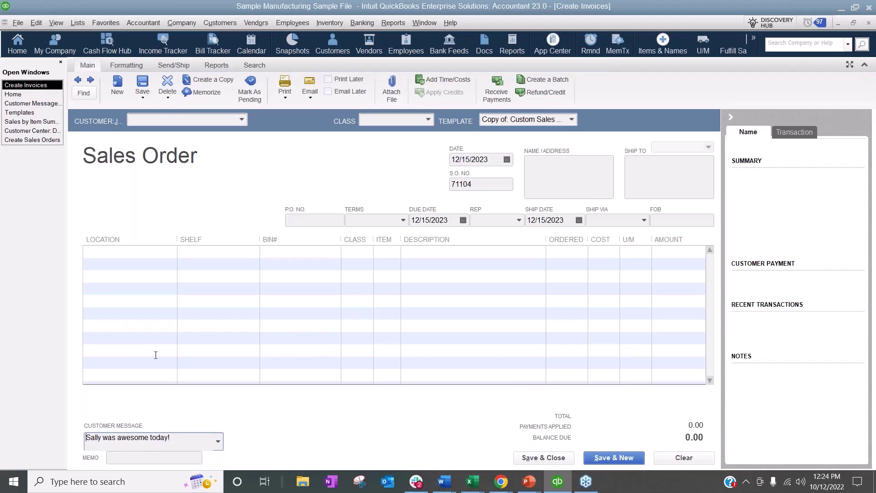
left_click(221, 444)
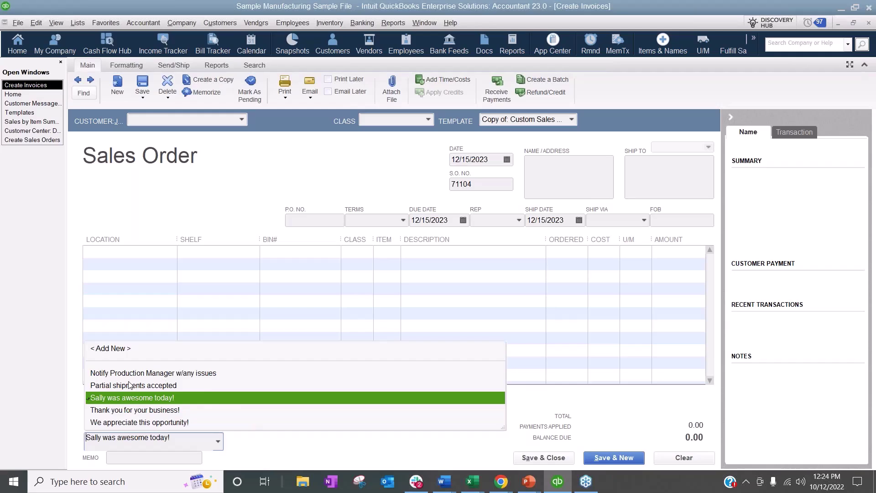
left_click(295, 461)
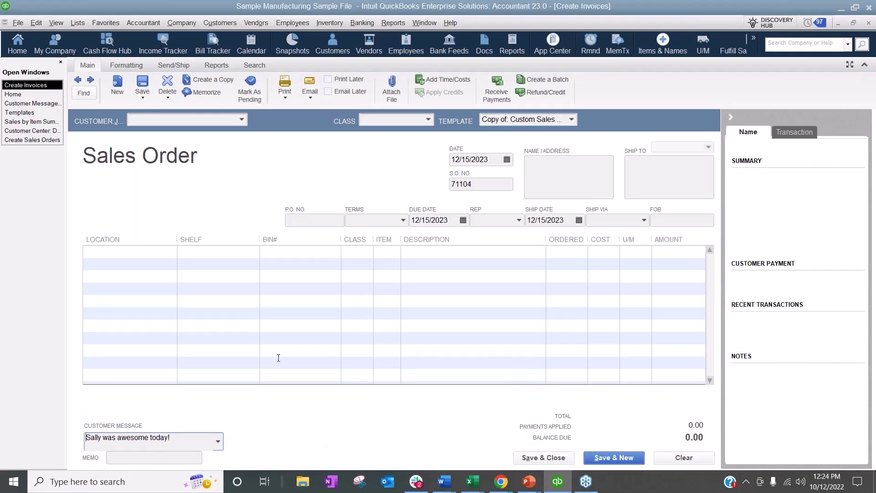
key("shift+Tab")
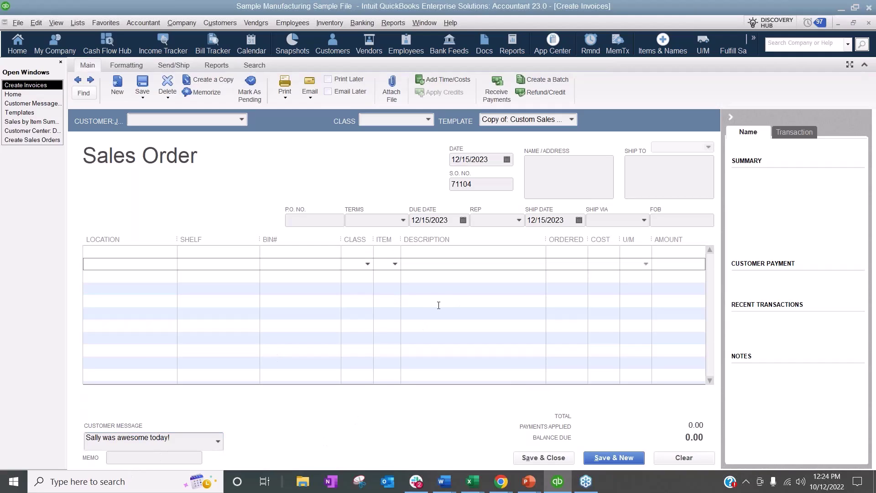
key("Down")
key("Down")
key("Down")
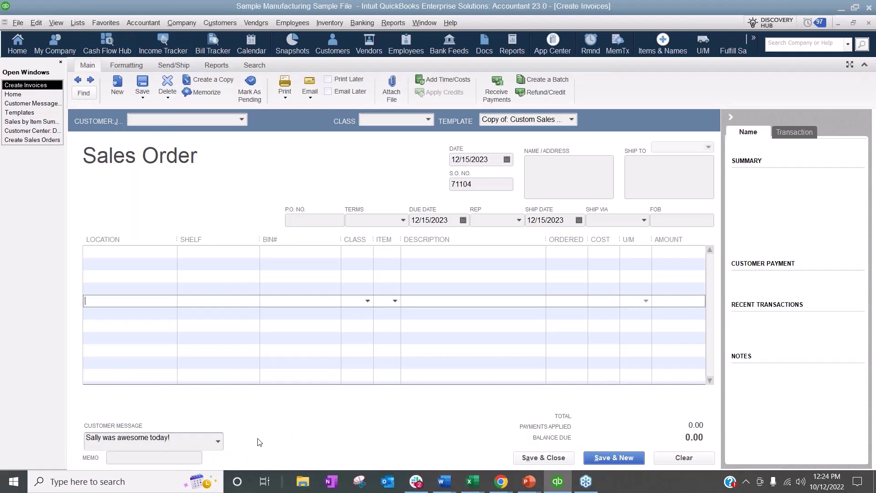
Open the Custom Sales Order template for editing from the template list and bring up its Layout Designer.
left_click(44, 112)
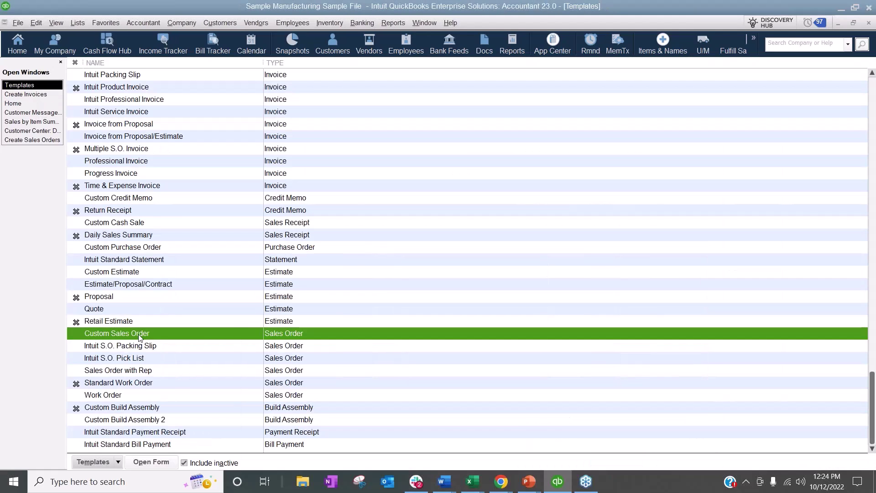
right_click(139, 336)
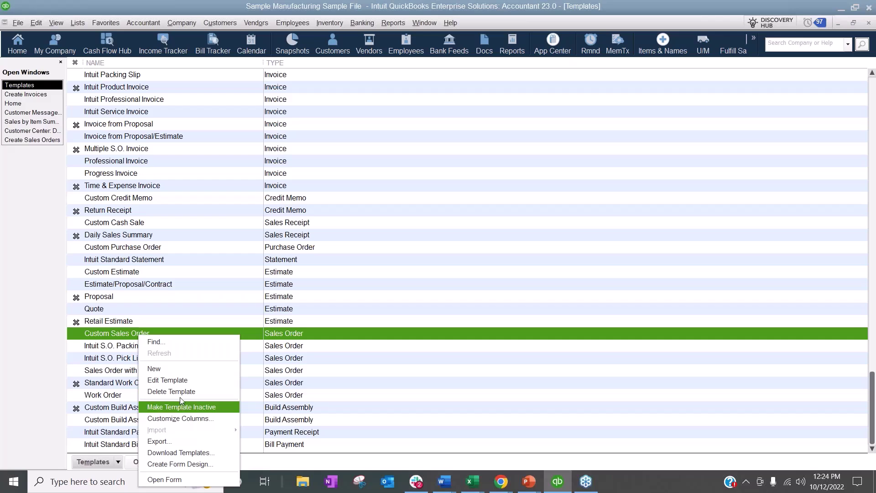
left_click(180, 380)
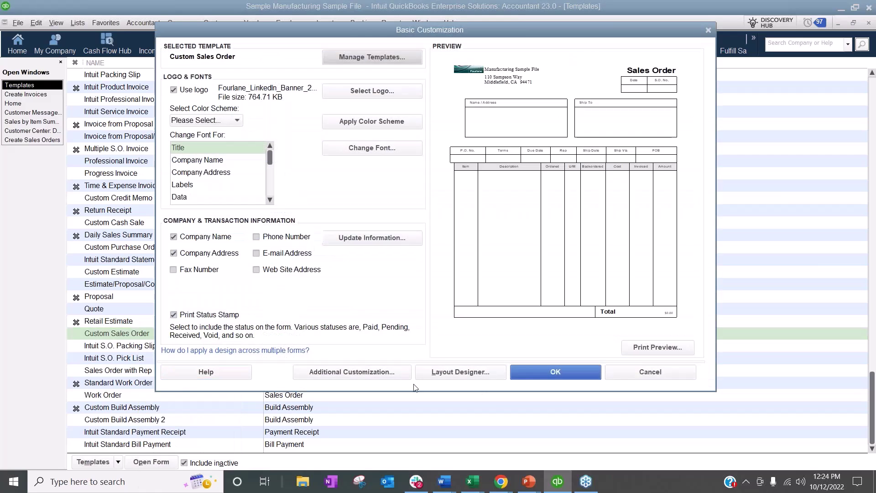
left_click(467, 372)
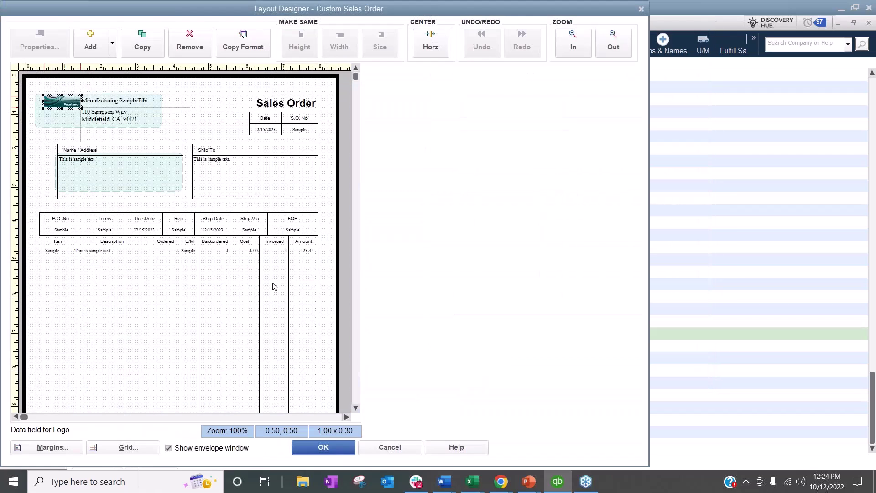
Add a text box to the sales order layout reading "Thank you for being an awesome customer! Referrals Welcome!".
left_click(112, 44)
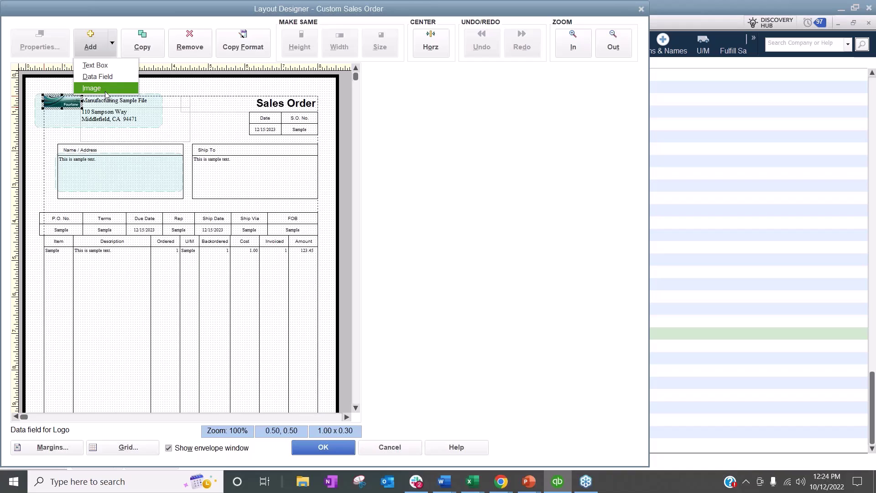
left_click(119, 69)
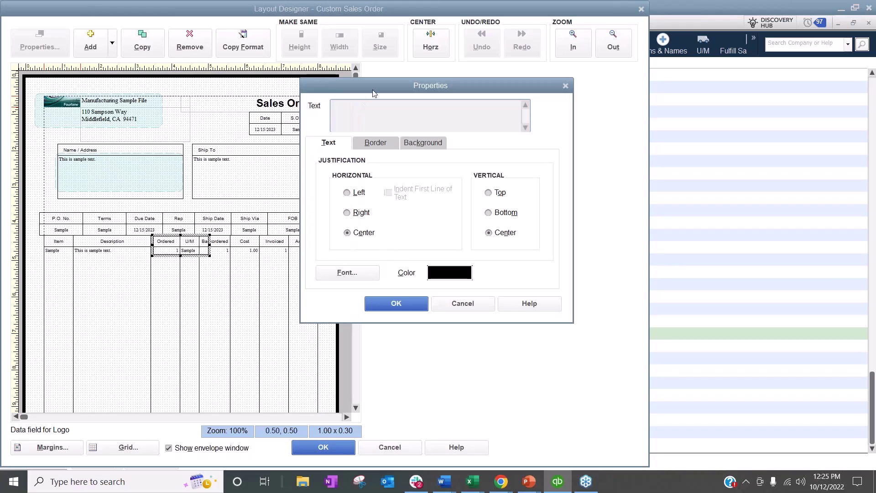
type("Thank you for being an awesome customer! Referrals Welcome!")
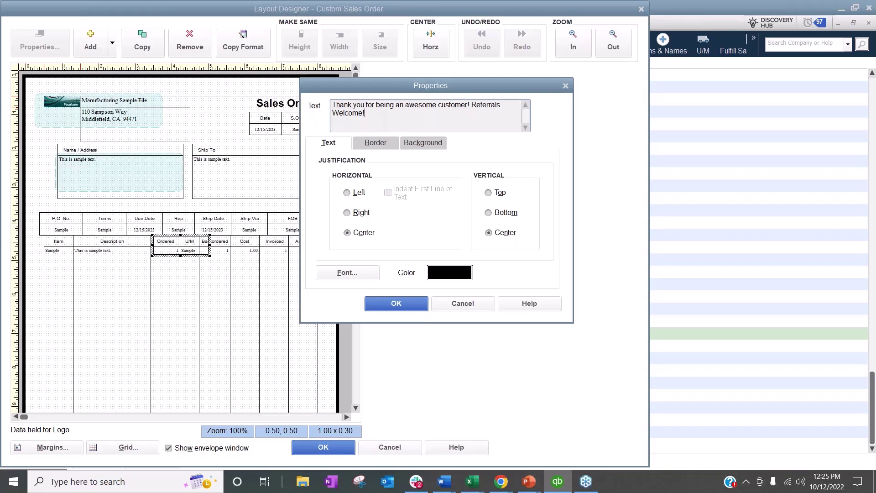
left_click(406, 305)
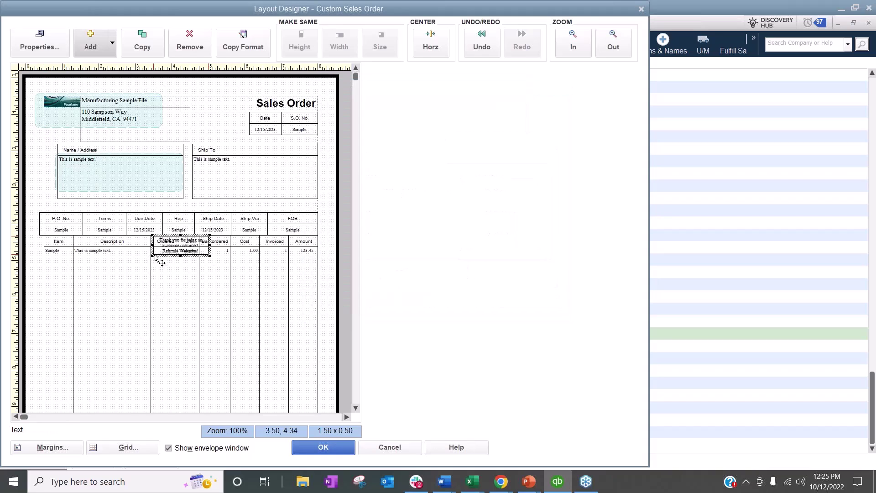
Move the new text box down to the lower left area of the sales order's item table.
mouse_move(175, 238)
left_mouse_down()
mouse_move(168, 258)
mouse_move(180, 260)
mouse_move(177, 252)
left_mouse_up()
key("ctrl+z")
left_click_drag(192, 233, 182, 307)
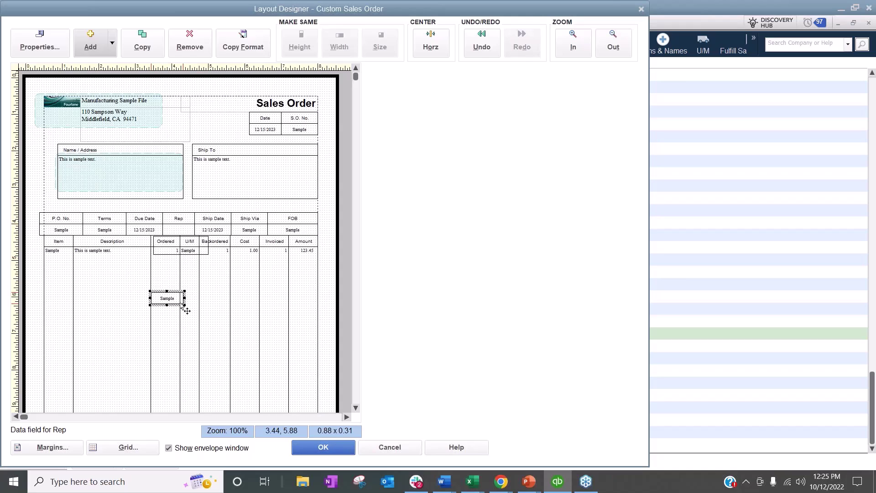
key("ctrl+z")
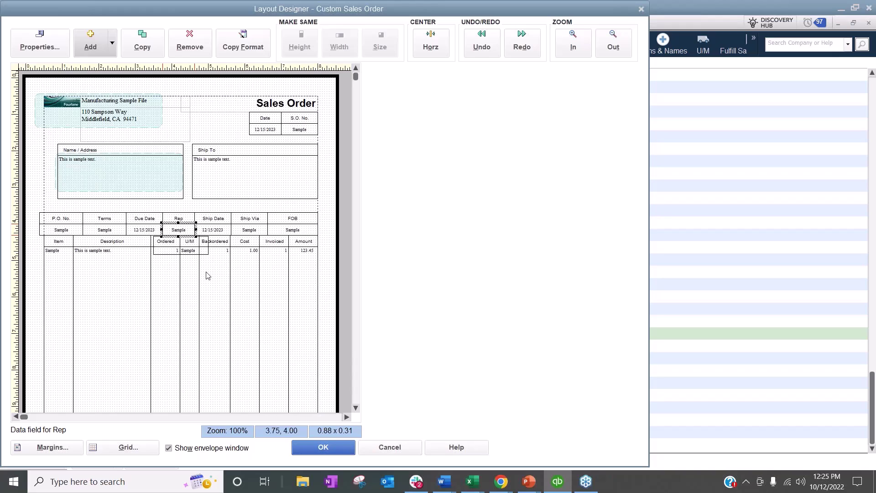
left_click(161, 251)
left_click_drag(165, 239, 70, 406)
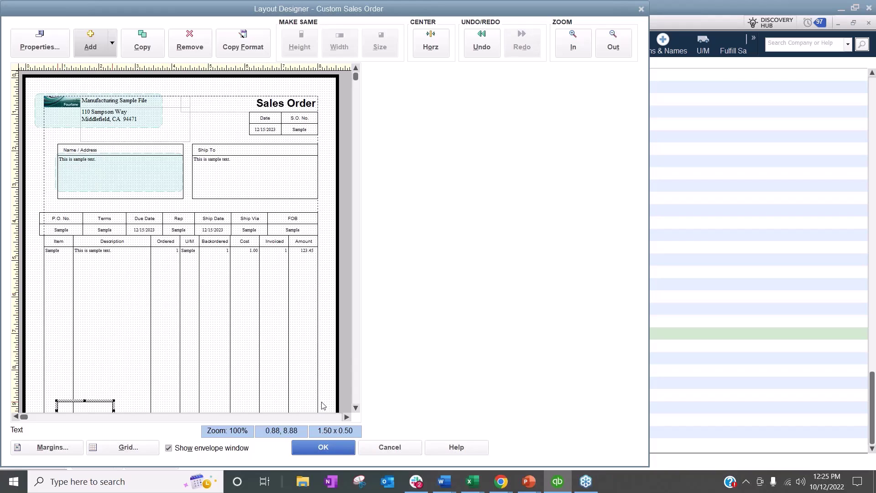
Shorten the item table and move the footer message box, Total label and total amount up directly beneath it.
left_click(356, 408)
left_click(167, 387)
left_click(166, 364)
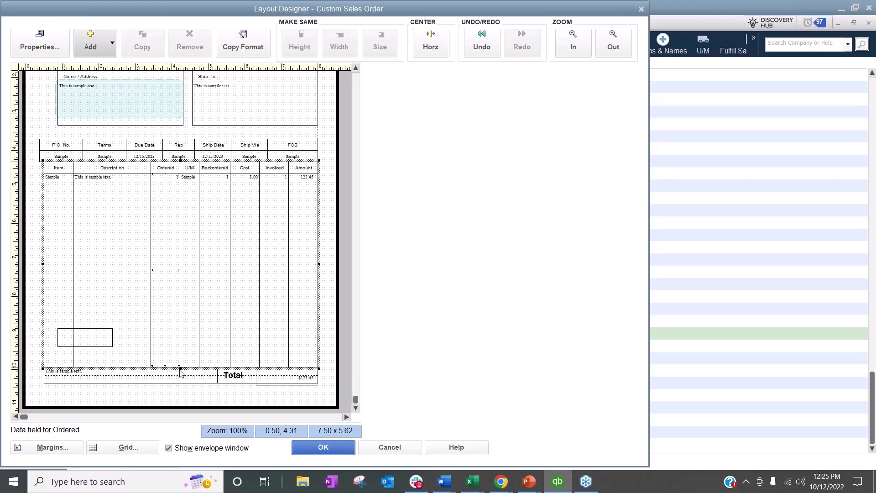
left_click_drag(179, 366, 181, 314)
left_click(179, 371)
left_click_drag(179, 370, 178, 318)
left_click_drag(253, 378, 250, 317)
left_click(274, 381)
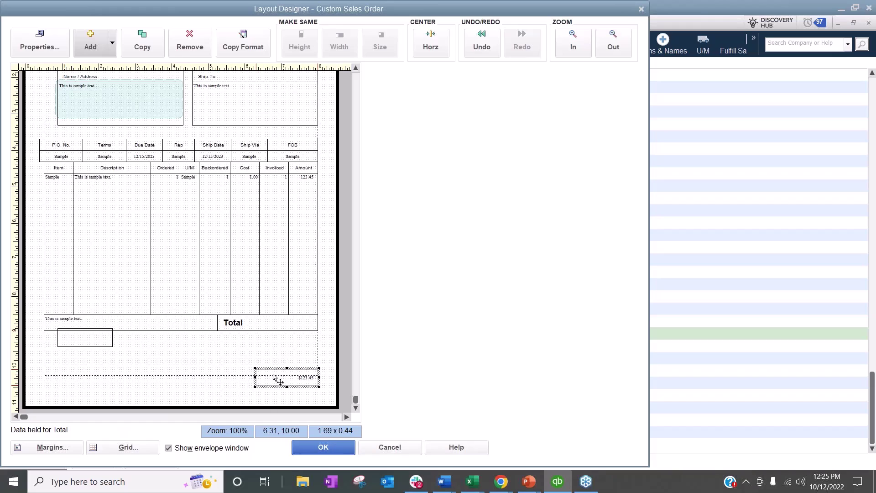
left_click_drag(273, 370, 272, 316)
Place the text box below the footer, enlarge it to about 5.12 x 0.81, and set its text to "Thanks for being an amazing customer".
left_click_drag(88, 340, 244, 377)
double_click(180, 376)
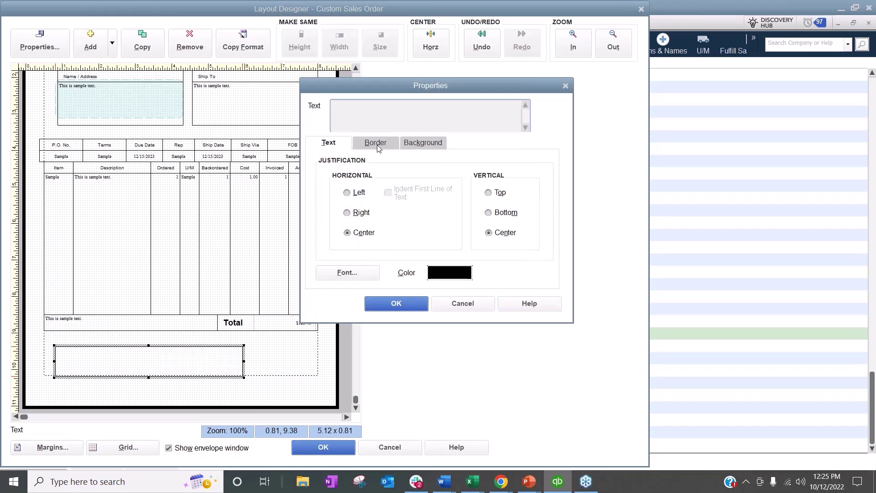
type("Thanks for being an amazing customer")
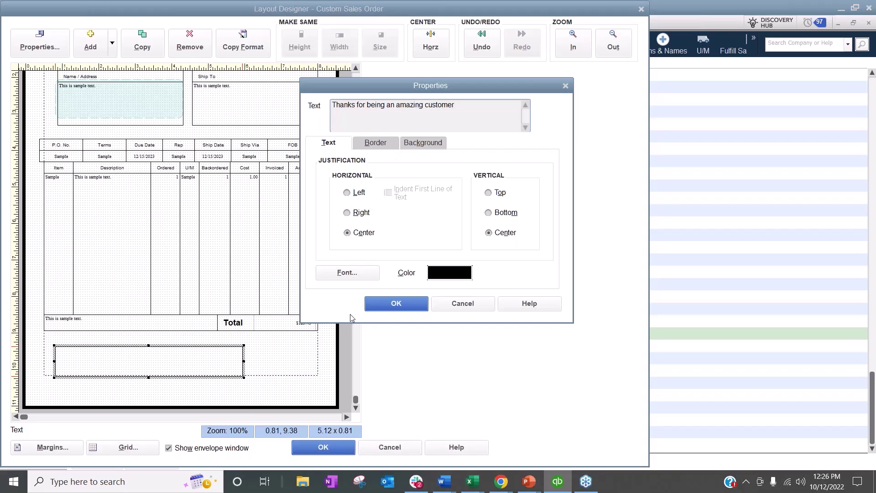
left_click(396, 303)
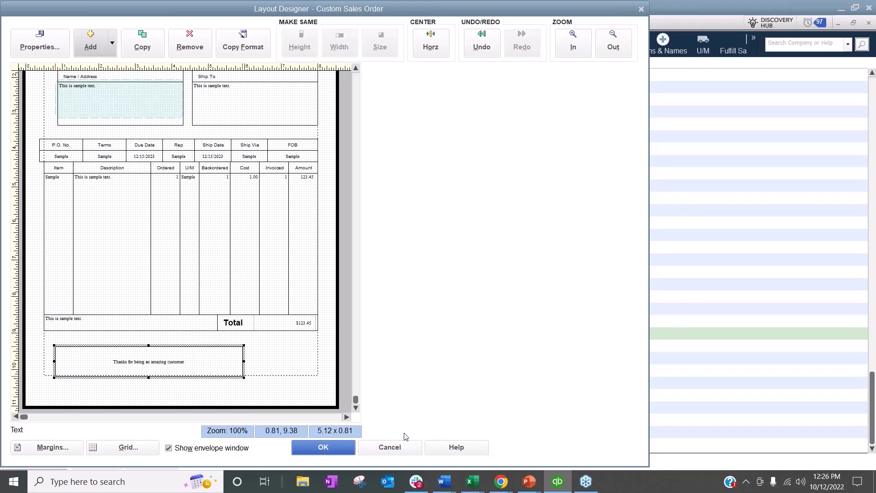
Discard the layout changes and cancel the Custom Sales Order customization.
left_click(405, 447)
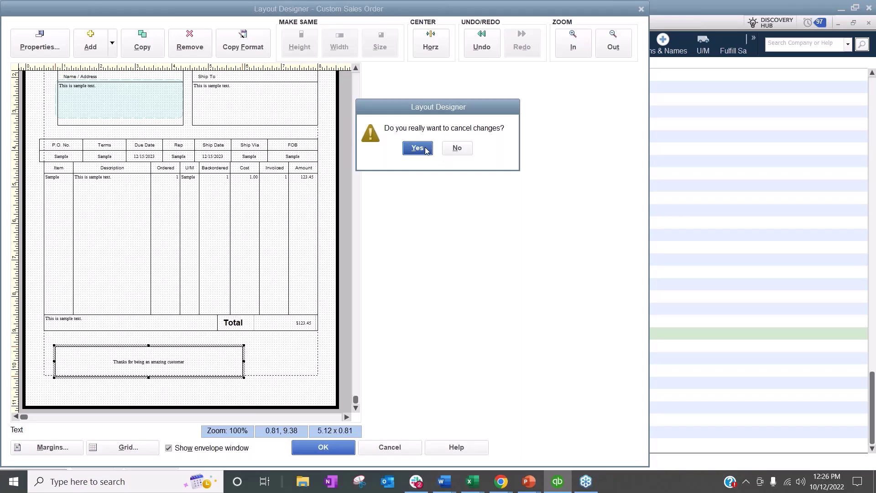
left_click(455, 148)
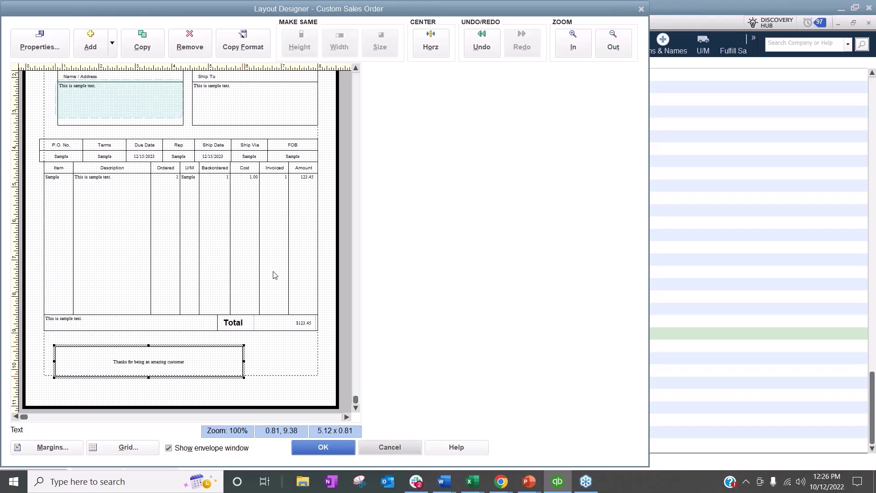
left_click(402, 452)
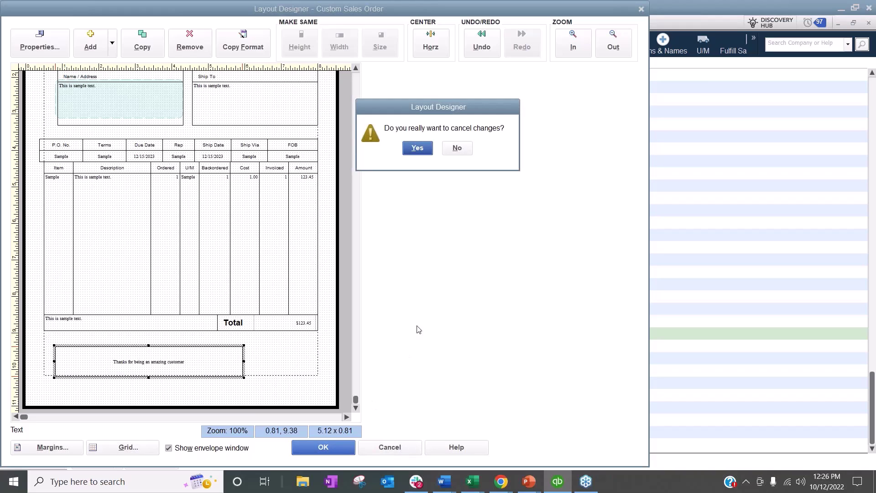
left_click(417, 148)
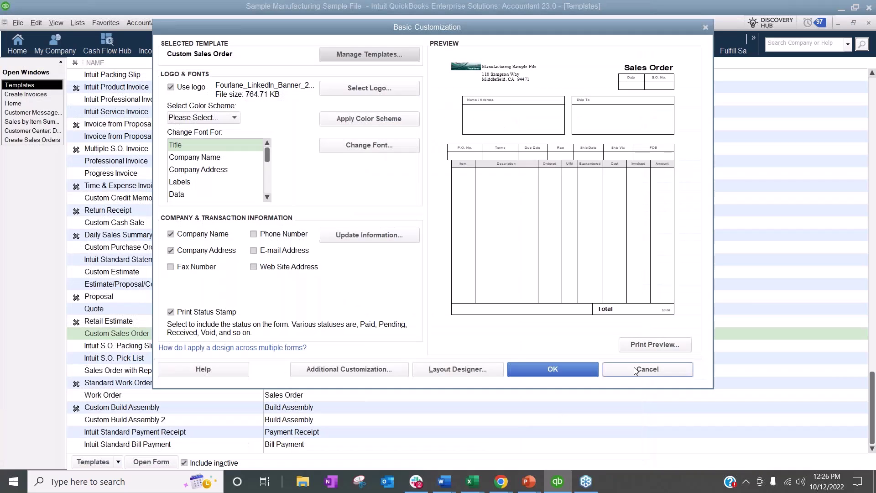
left_click(636, 370)
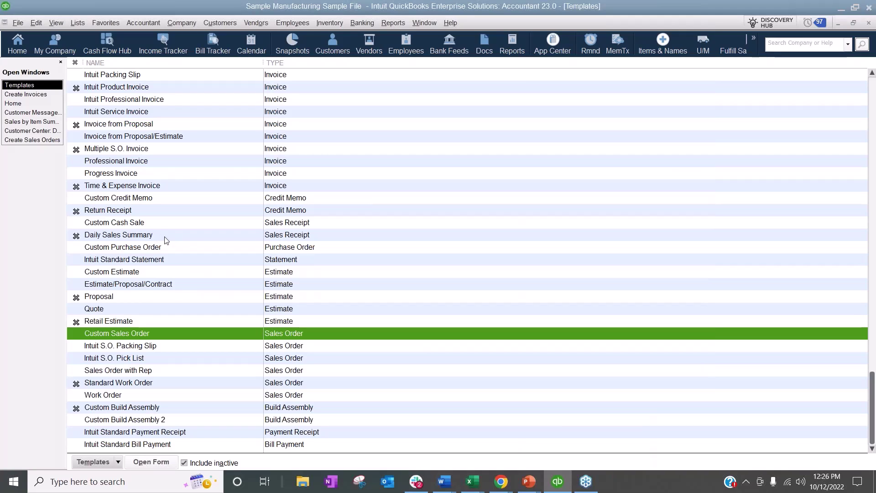
Open the Customer Message List and make the message praising the named employee inactive.
left_click(83, 25)
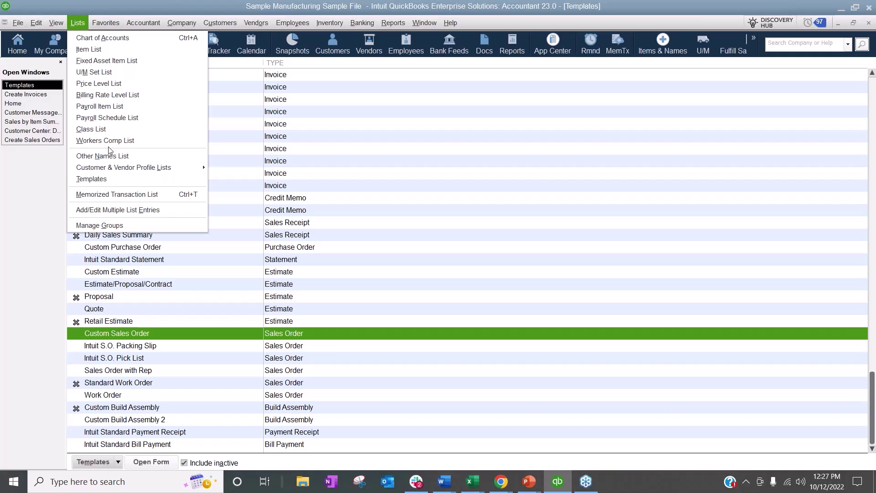
mouse_move(129, 168)
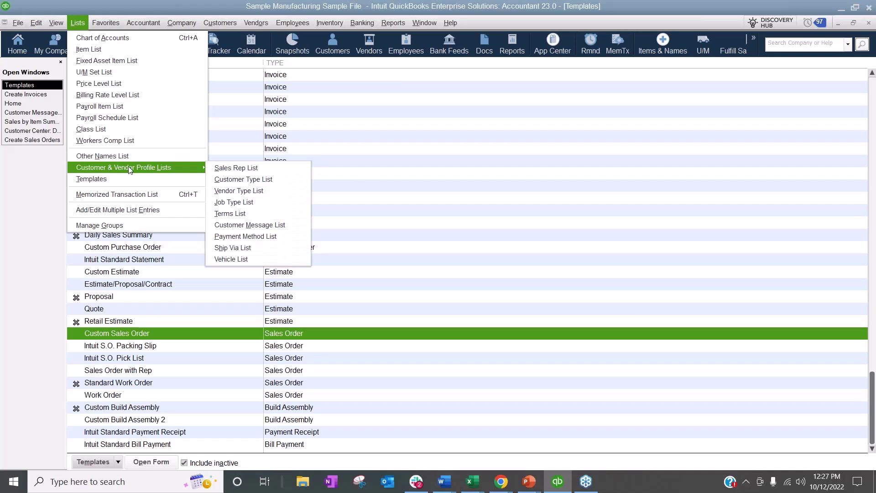
left_click(297, 223)
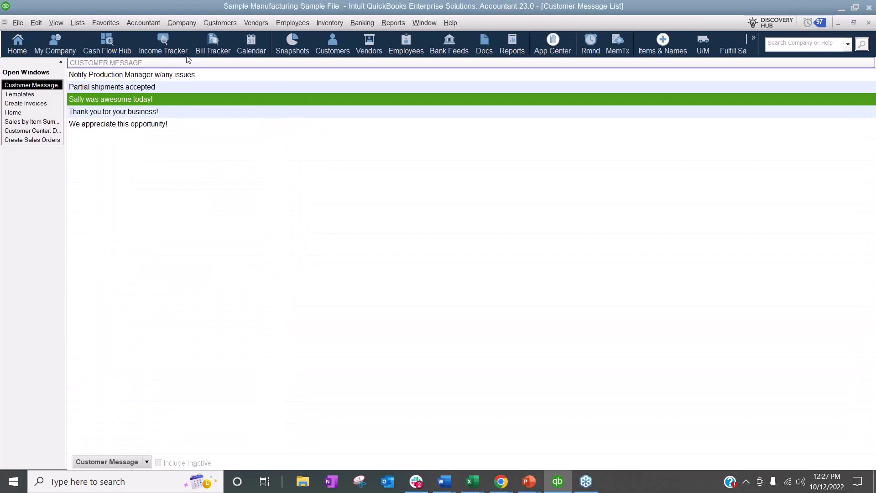
left_click(151, 461)
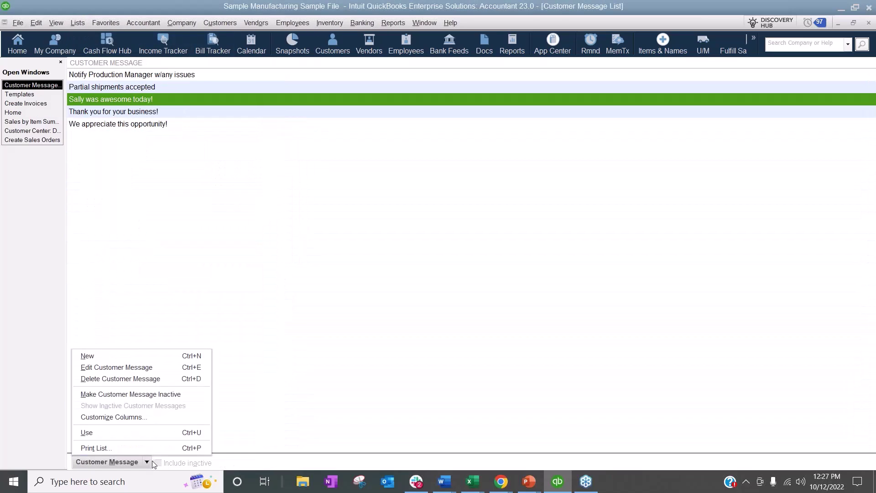
left_click(167, 395)
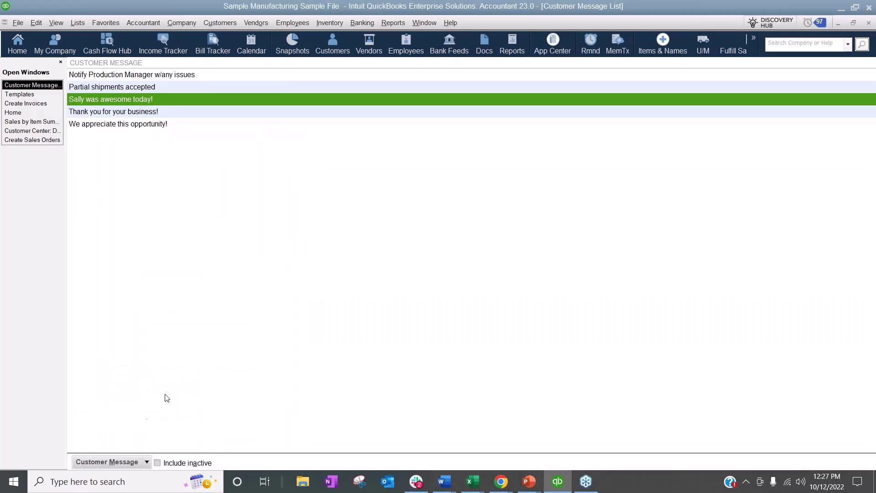
Show inactive customer messages in the list and make the four remaining active messages inactive.
left_click(150, 464)
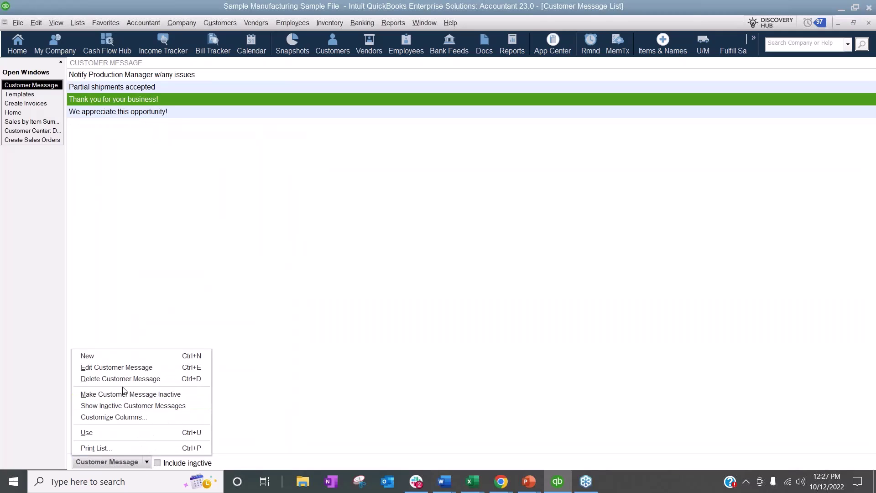
left_click(123, 406)
left_click(73, 77)
left_click(76, 89)
left_click(74, 114)
left_click(75, 124)
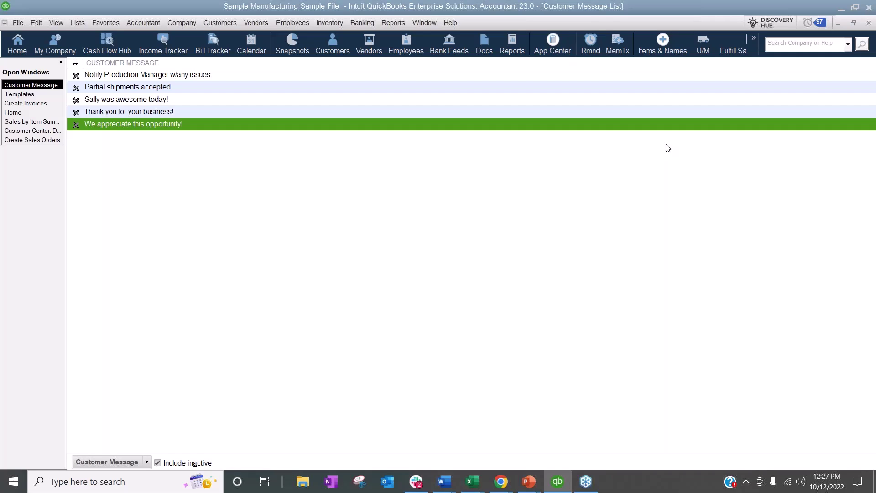
Review the Intuit Standard Bill Payment template and its print preview, and cancel the customization.
left_click(32, 94)
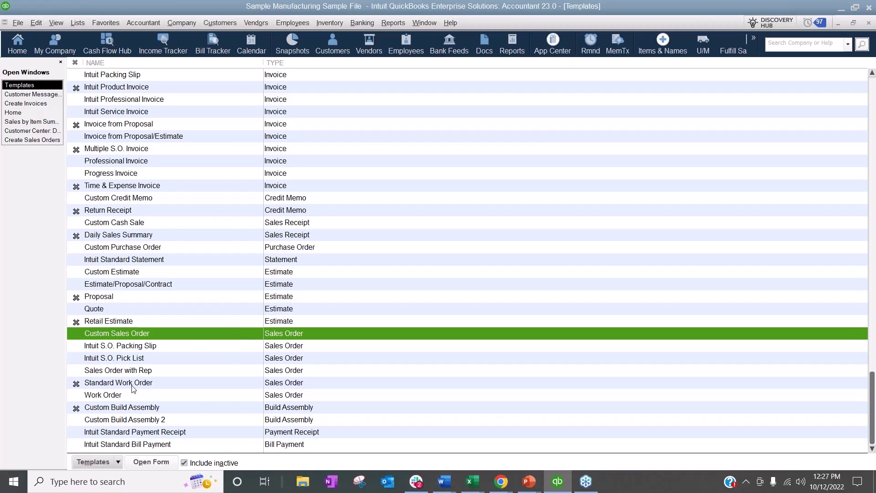
scroll(132, 388, "up", 2)
scroll(132, 387, "down", 2)
left_click(182, 446)
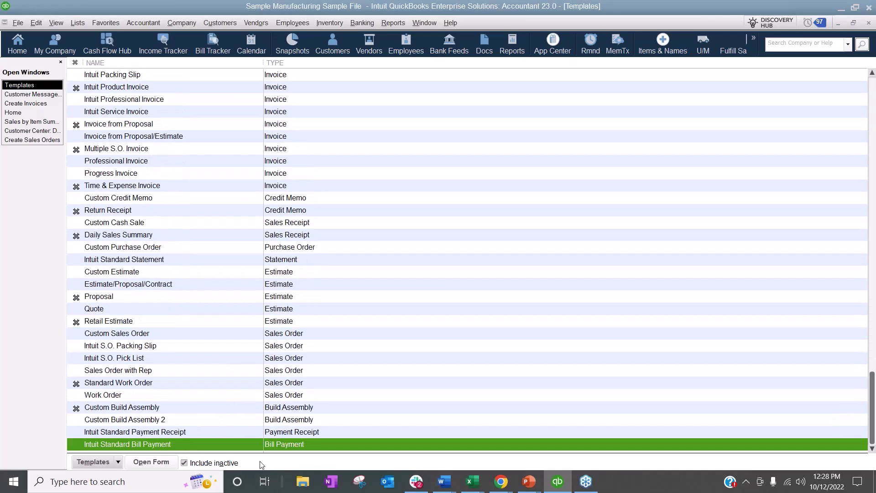
double_click(192, 447)
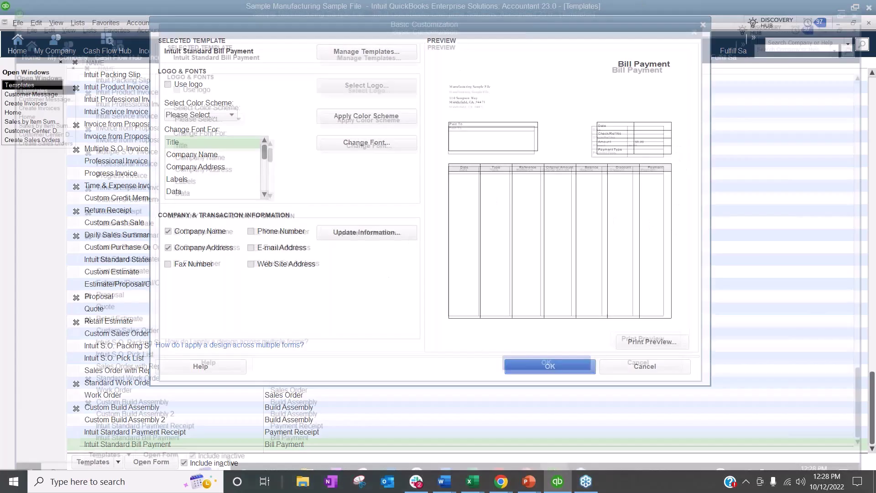
left_click(652, 341)
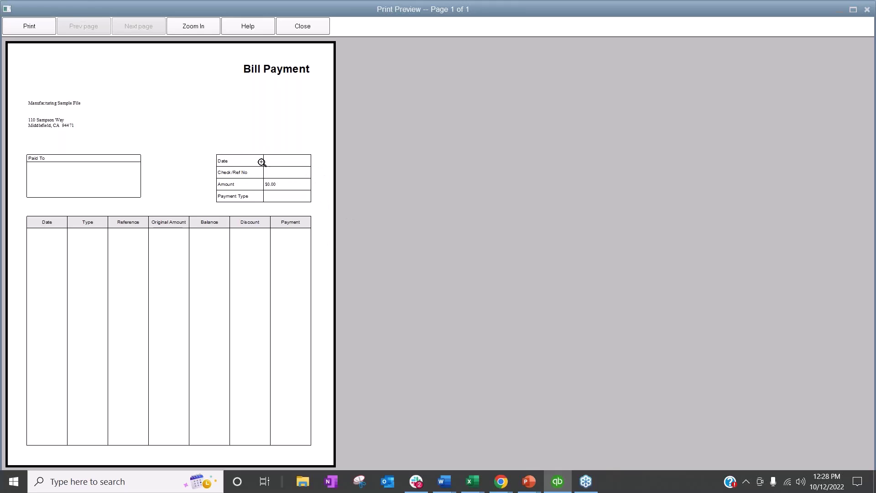
left_click(306, 30)
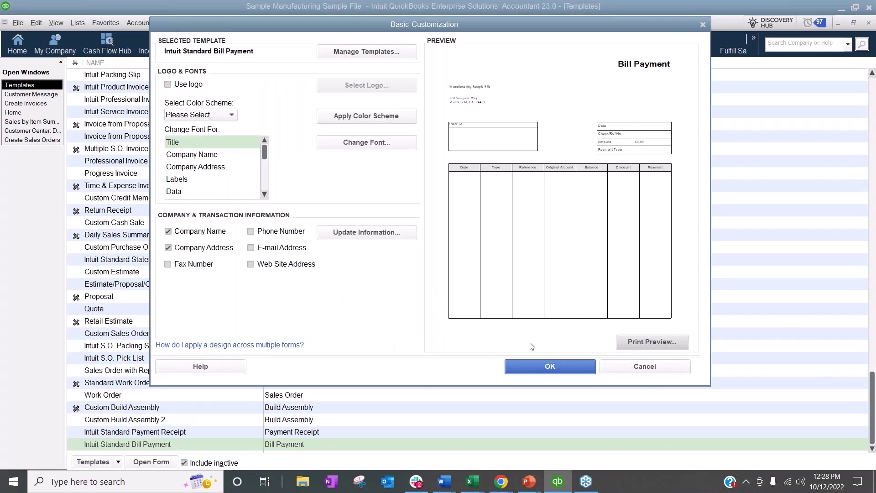
left_click(644, 365)
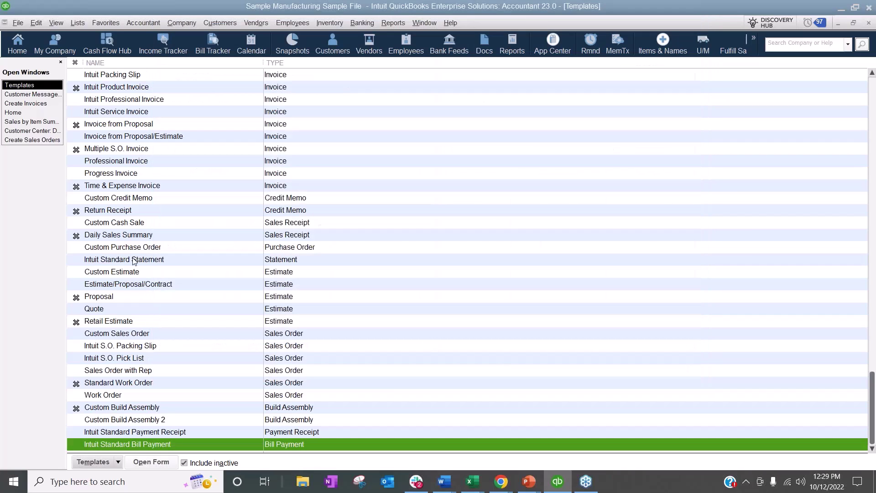
Duplicate the Custom Sales Order template, choosing Bill Payment as the template type for the copy.
right_click(137, 336)
left_click(107, 337)
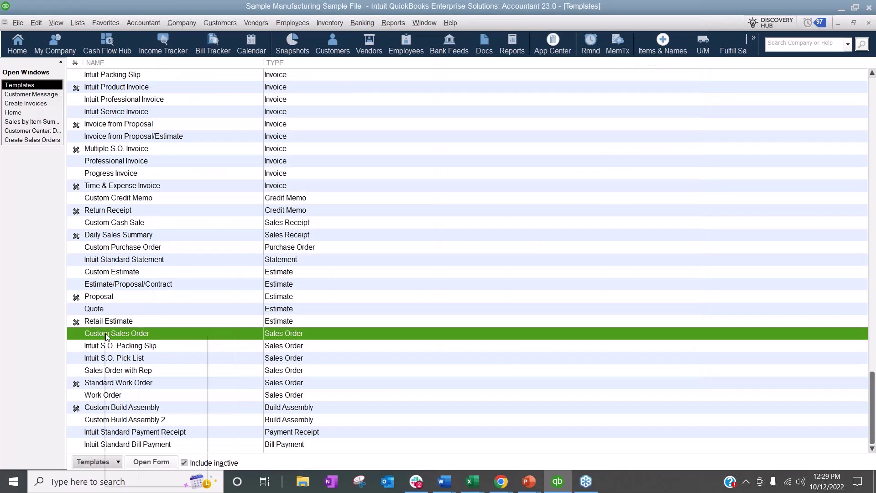
right_click(107, 336)
left_click(93, 462)
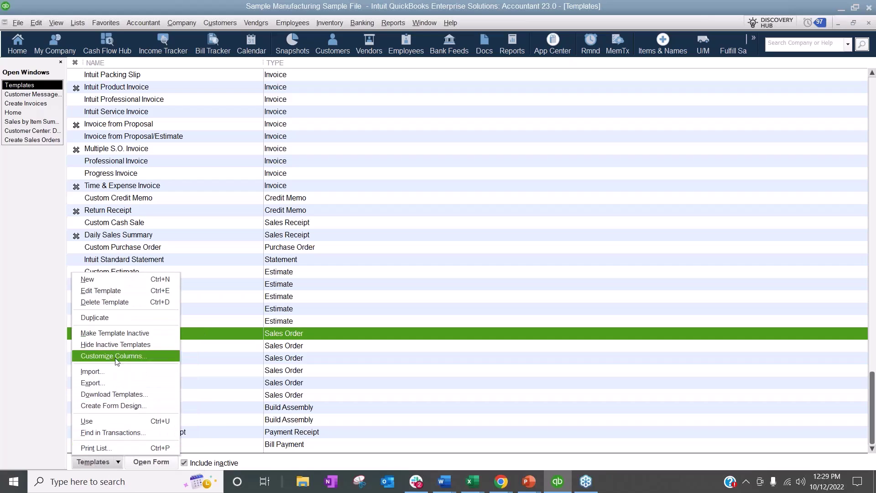
left_click(122, 316)
left_click(237, 319)
left_click(215, 363)
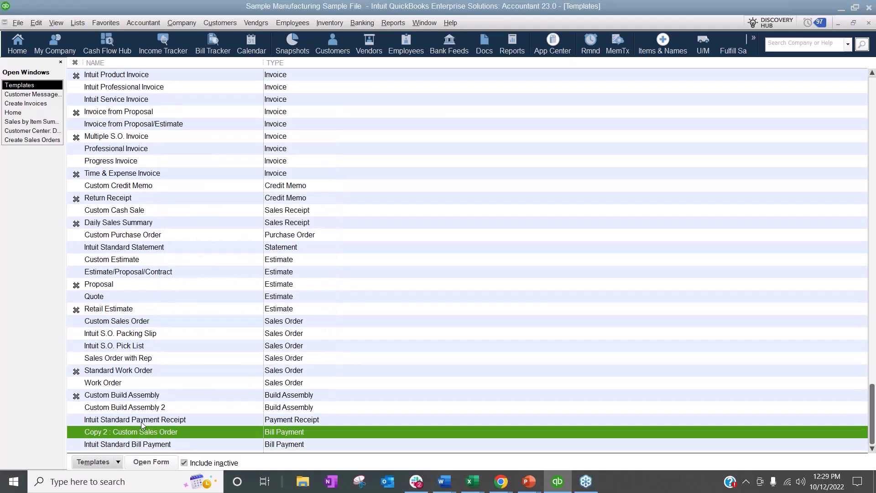
Open the copied Custom Sales Order template for editing, review its Bill Payment layout preview, and cancel the customization.
right_click(141, 431)
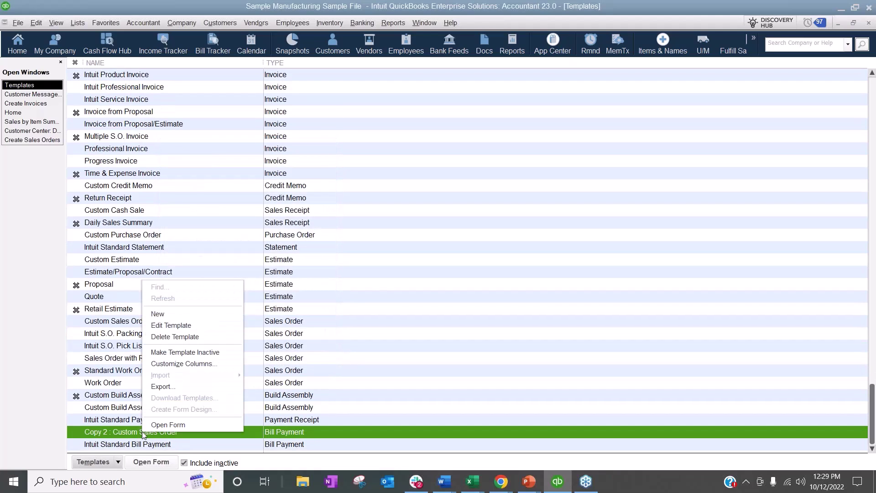
left_click(174, 332)
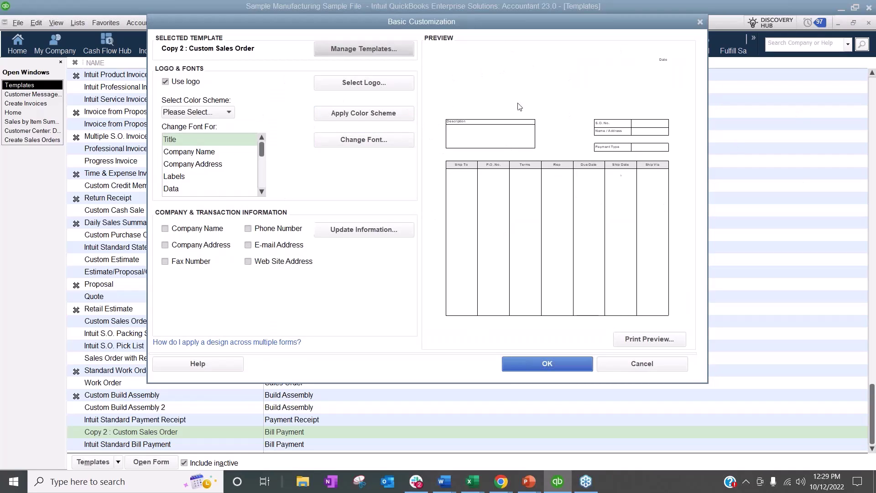
left_click(653, 365)
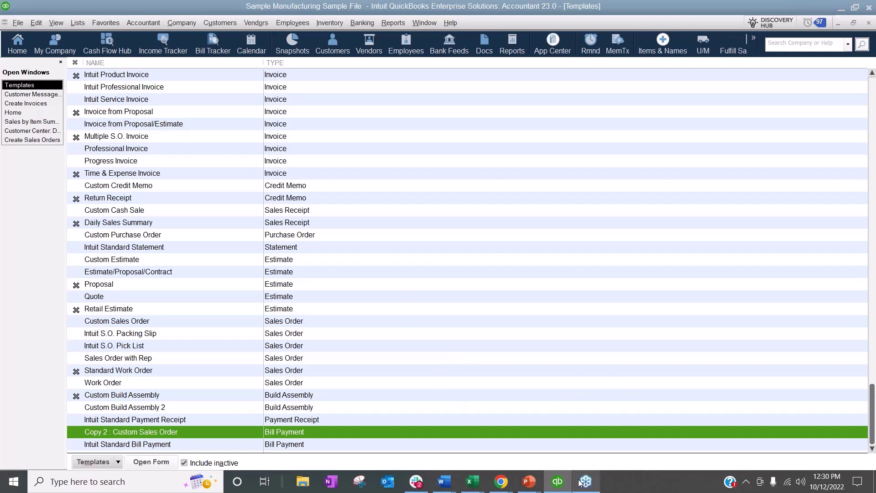
Switch to the running PowerPoint slide show and advance past the QuickBooks Enterprise Future Courses slide.
mouse_move(580, 482)
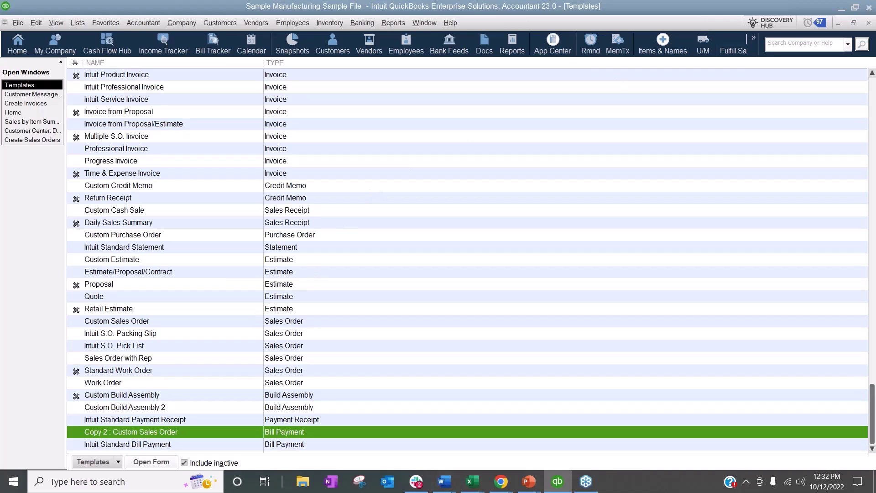
left_click(528, 481)
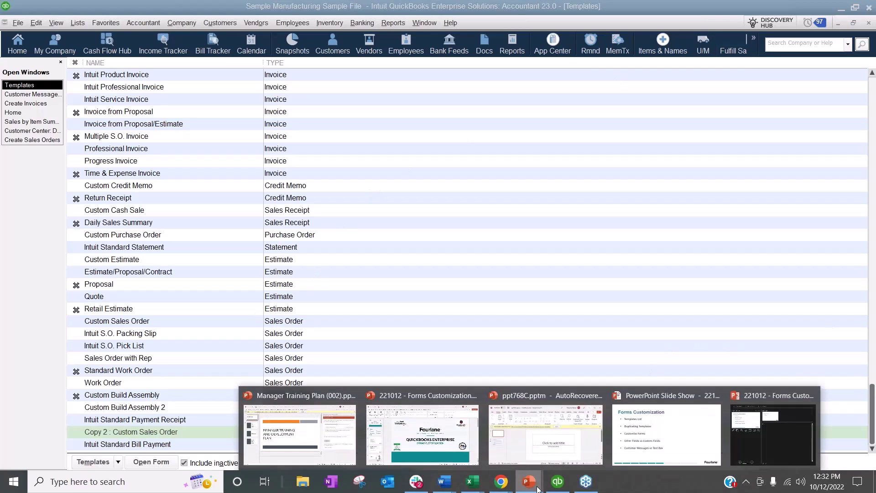
left_click(702, 456)
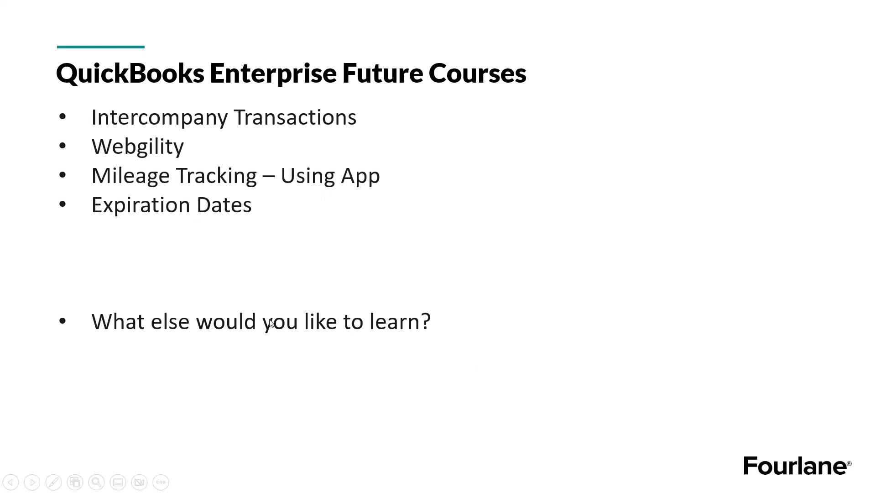
left_click(636, 198)
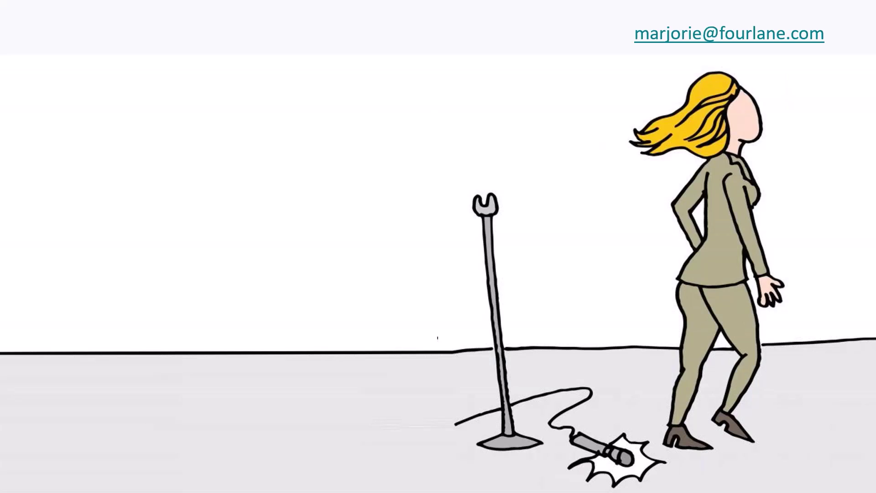